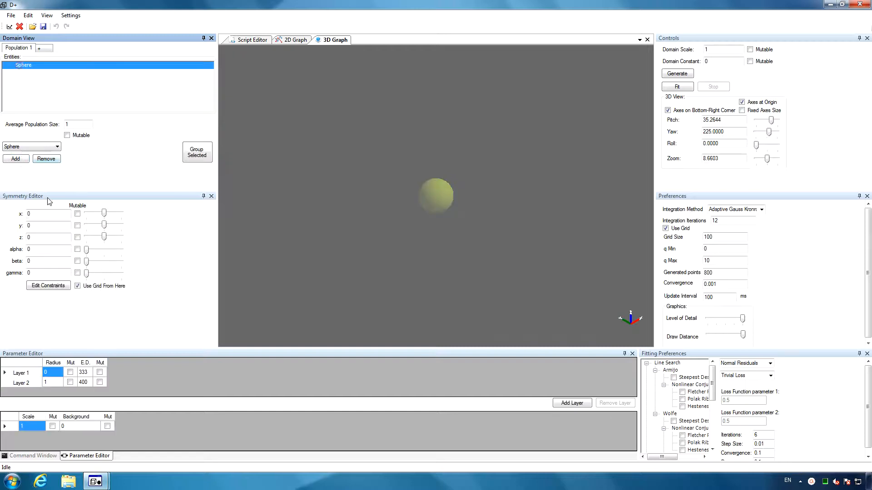
- Set the sphere's Layer 2 radius to 0.5 and its electron density to 900
left_click(55, 383)
type("0.5")
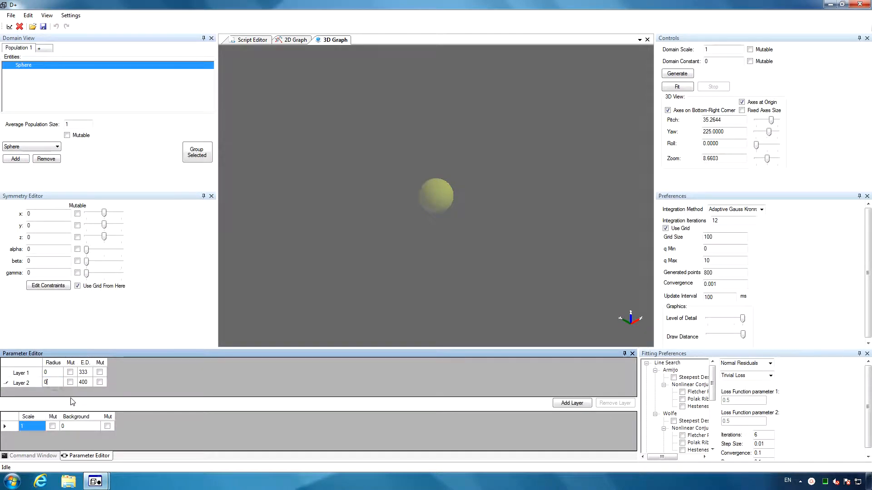
left_click(84, 384)
type("900")
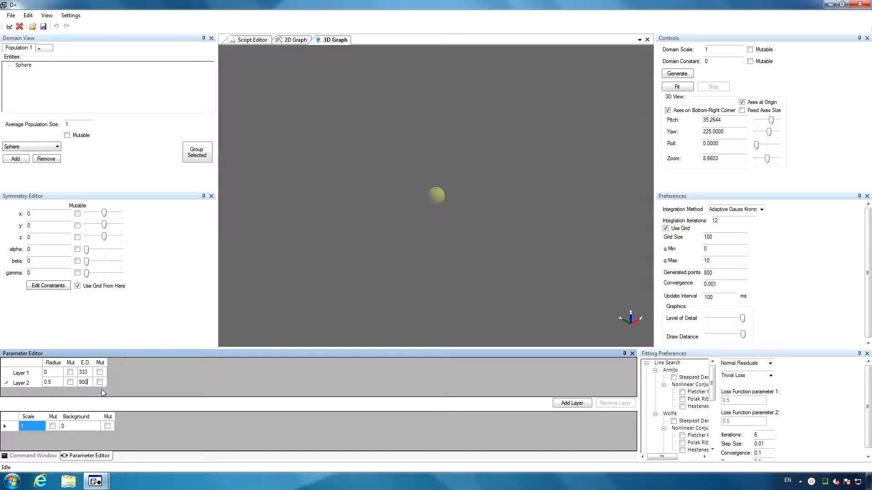
key("Return")
- Turn on fixed axes size for the 3D view and set its zoom to 4
mouse_move(743, 319)
left_mouse_down()
mouse_move(726, 320)
mouse_move(752, 320)
left_mouse_up()
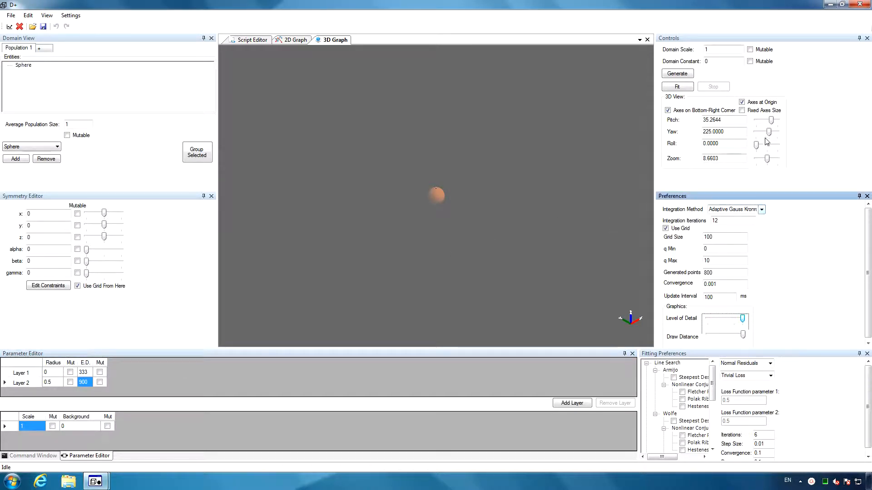
left_click(756, 111)
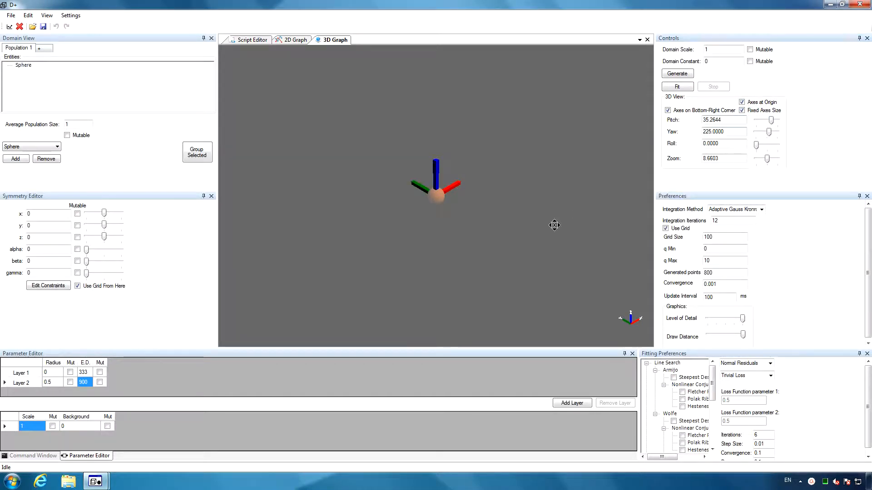
mouse_move(555, 224)
left_mouse_down()
mouse_move(464, 251)
mouse_move(550, 218)
left_mouse_up()
double_click(717, 157)
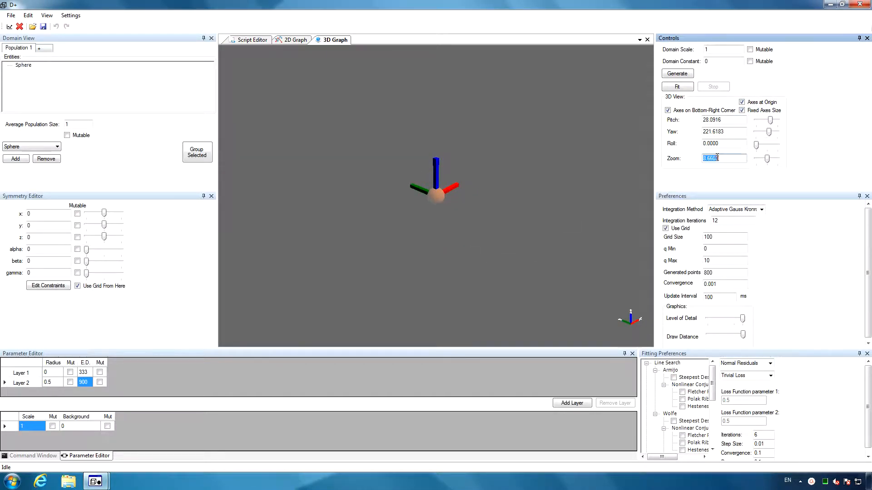
type("4")
left_click(452, 238)
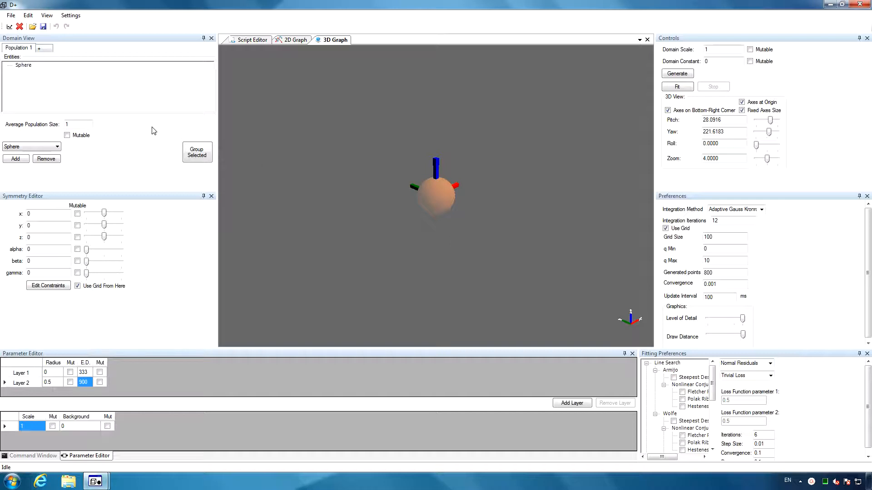
- Group the sphere under a Manual Symmetry without importing locations from a file
left_click(57, 147)
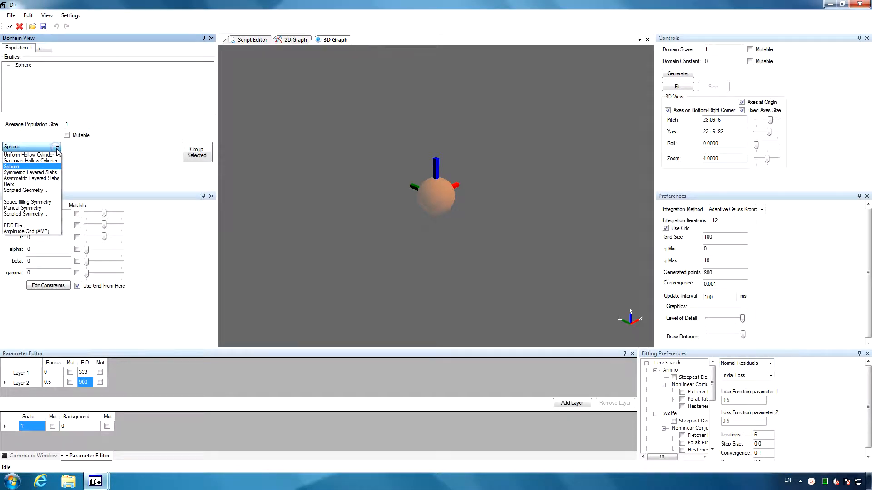
left_click(25, 207)
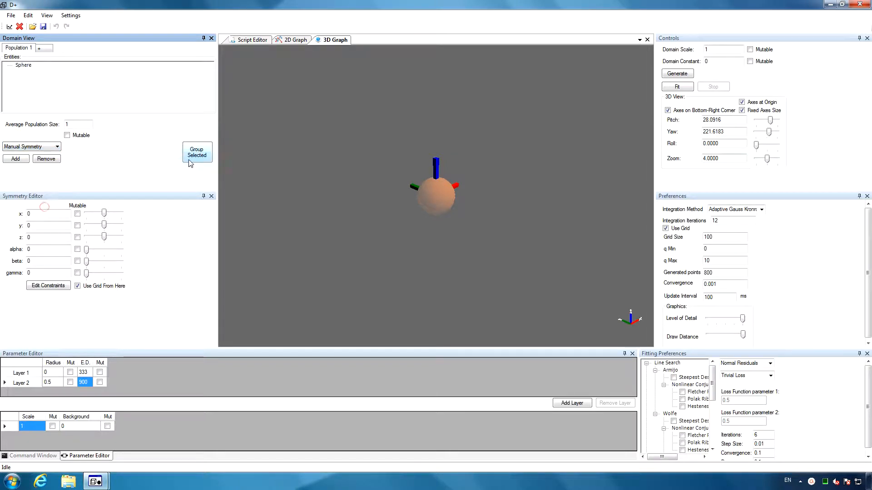
left_click(197, 153)
left_click(473, 270)
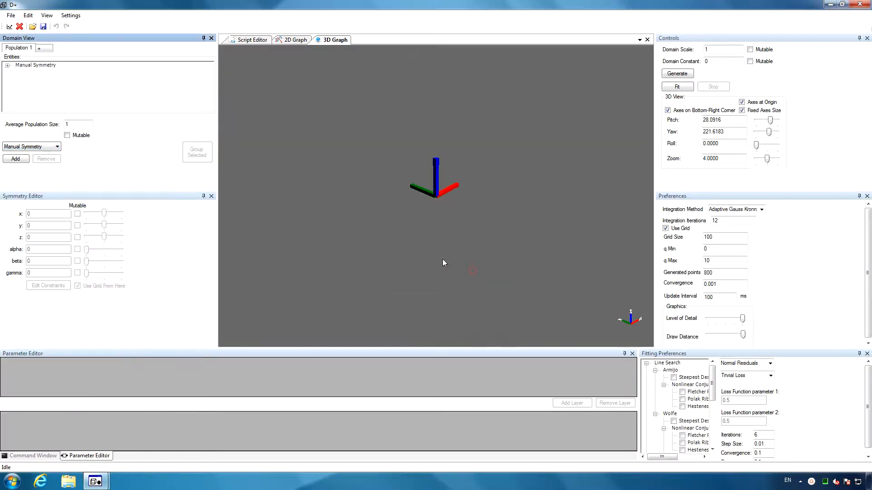
- Expand the Manual Symmetry entity and add three layers to it
left_click(8, 66)
left_click(28, 66)
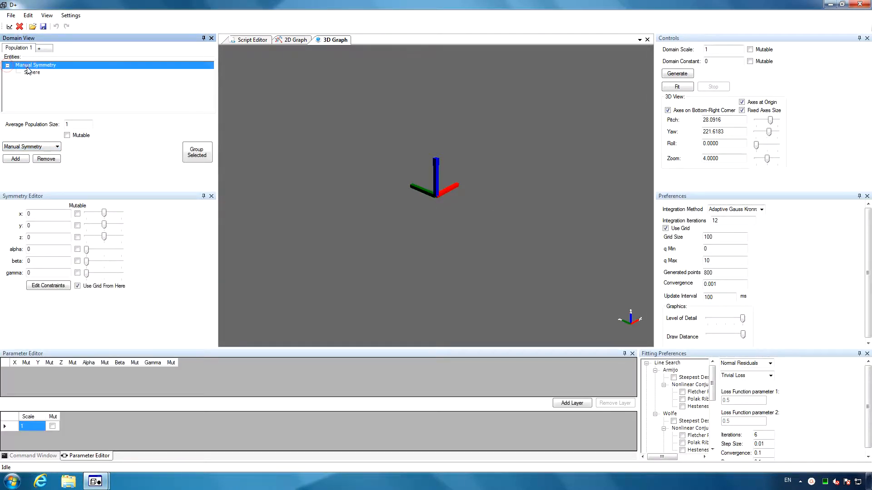
left_click(572, 403)
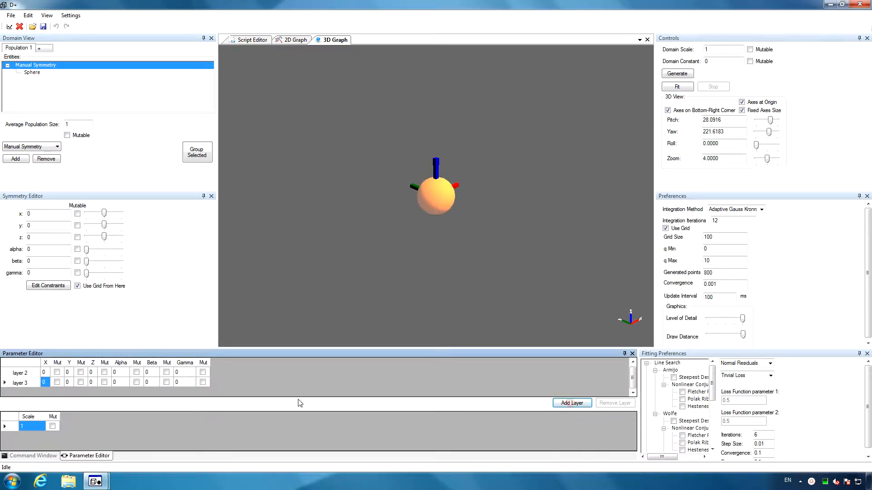
- Offset the sphere copies along X by setting X to 1 for layer 2 and -1 for layer 3
left_click(45, 373)
type("1")
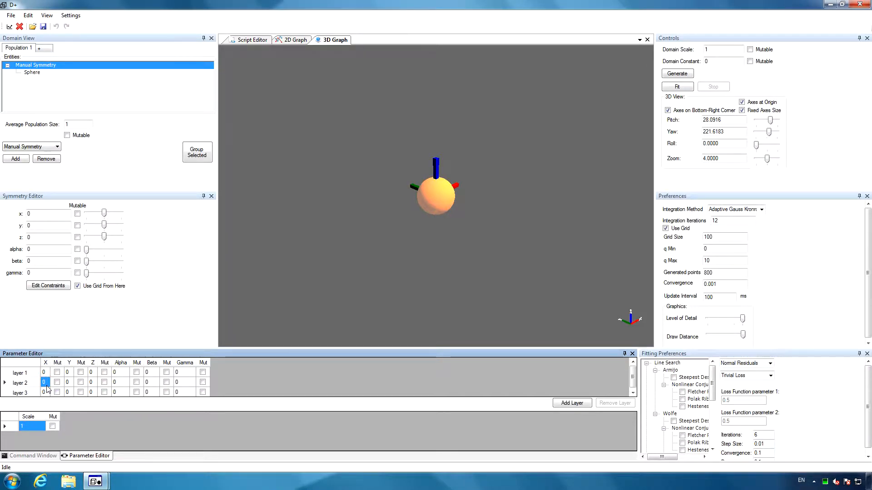
left_click(46, 393)
type("-1")
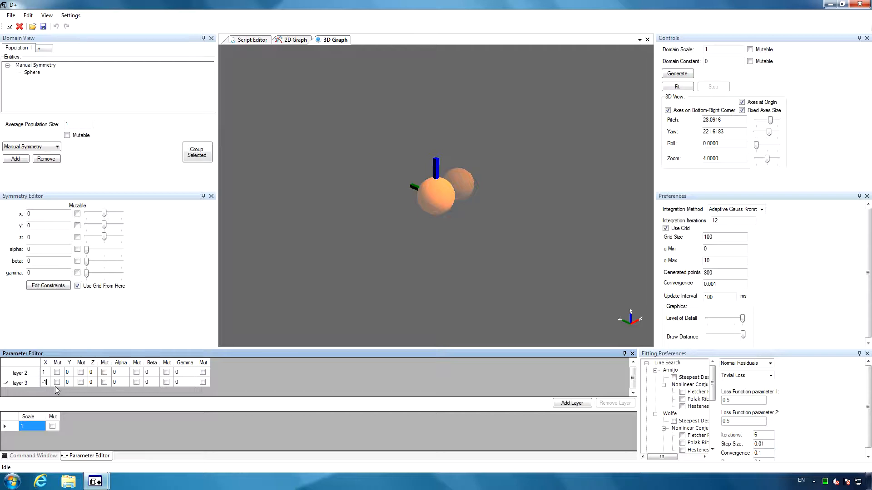
left_click(68, 383)
left_click_drag(435, 262, 410, 238)
left_click_drag(420, 191, 465, 290)
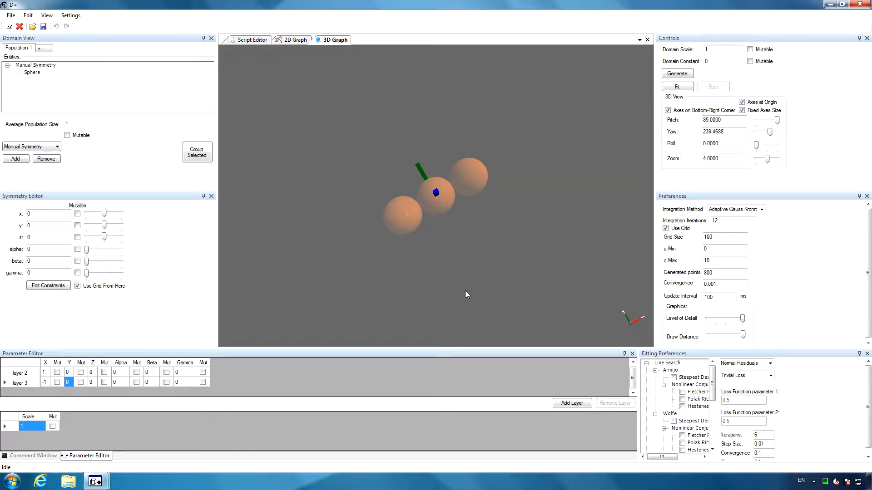
left_click_drag(502, 190, 430, 227)
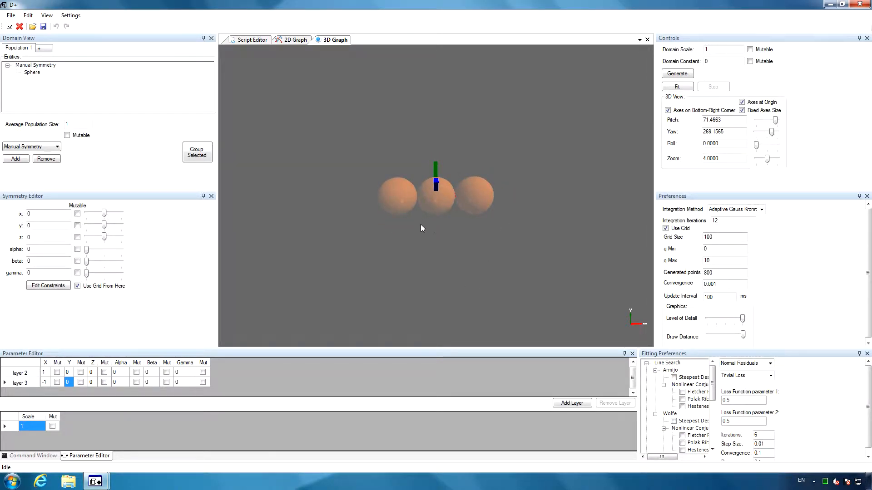
- Open Hex.dol from the desktop in Notepad++ and examine its rows of positions and rotations
key("super+d")
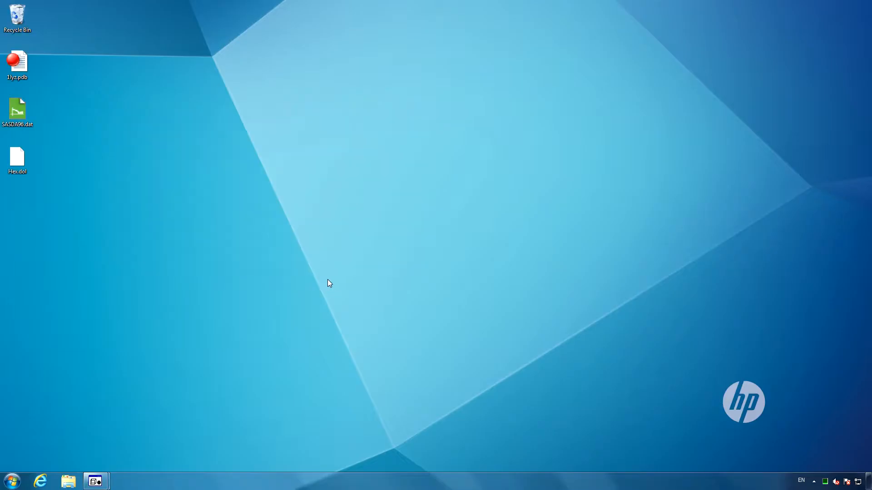
right_click(10, 159)
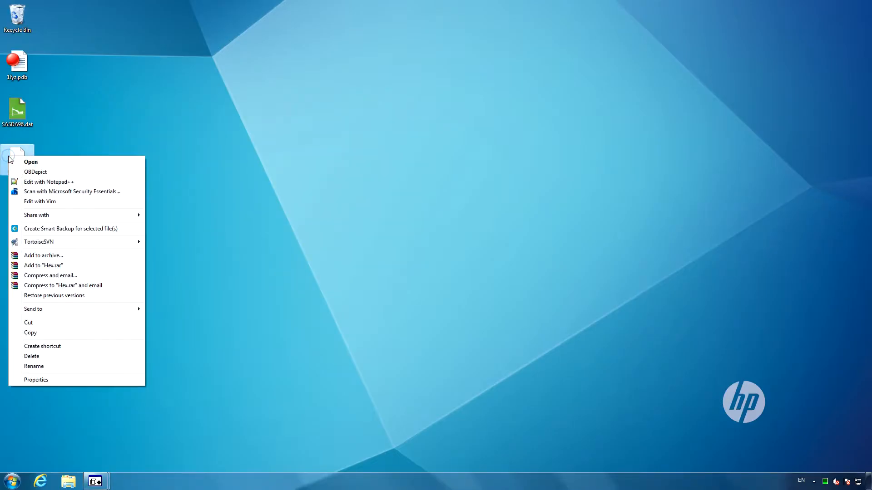
left_click(44, 182)
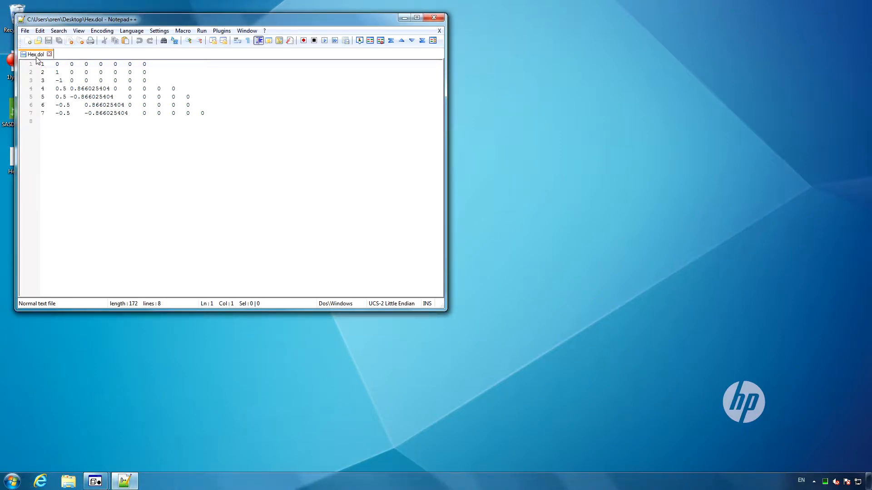
left_click(45, 112, "alt+shift")
left_click(74, 113)
- Switch back to D+, move the sphere out of the Manual Symmetry, and delete the Manual Symmetry entity
mouse_move(99, 485)
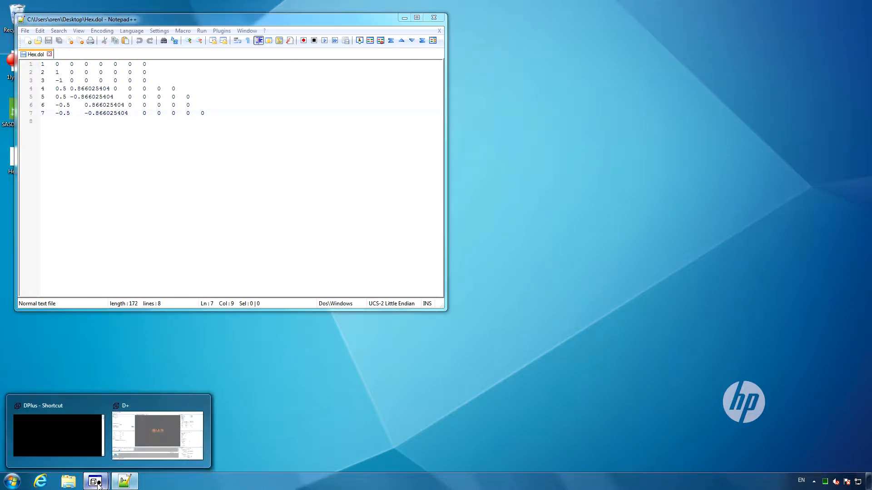
left_click(132, 435)
left_click(35, 74)
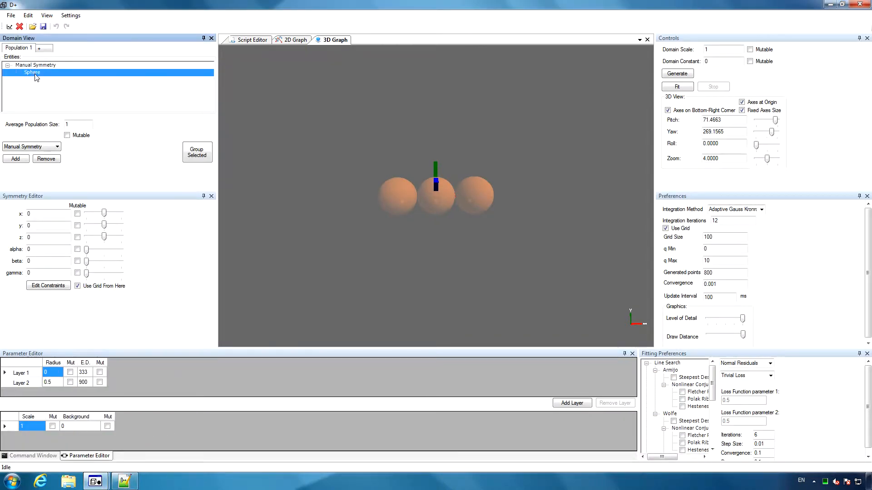
left_click(37, 65)
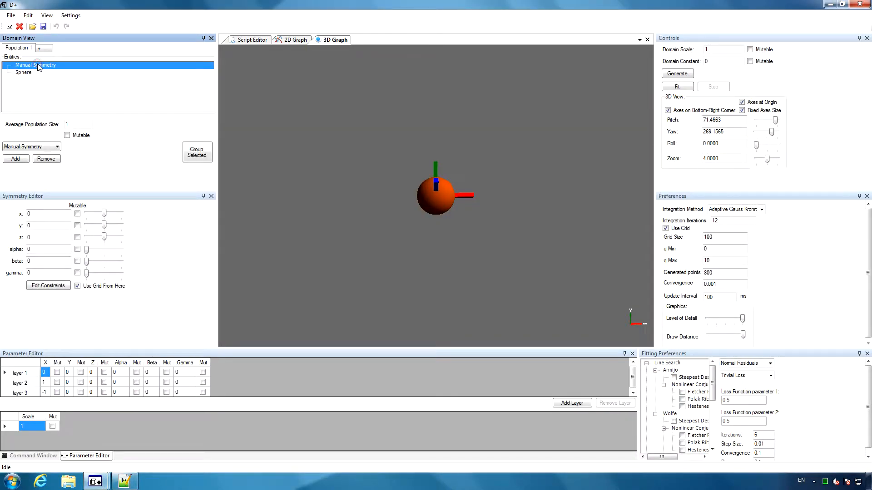
key("Delete")
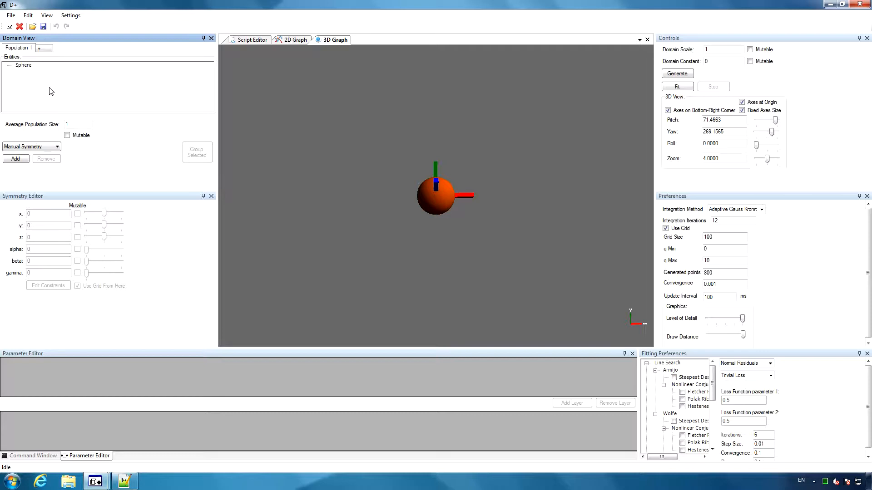
- Group the sphere under a Manual Symmetry, importing its locations from Hex.dol
left_click(31, 69)
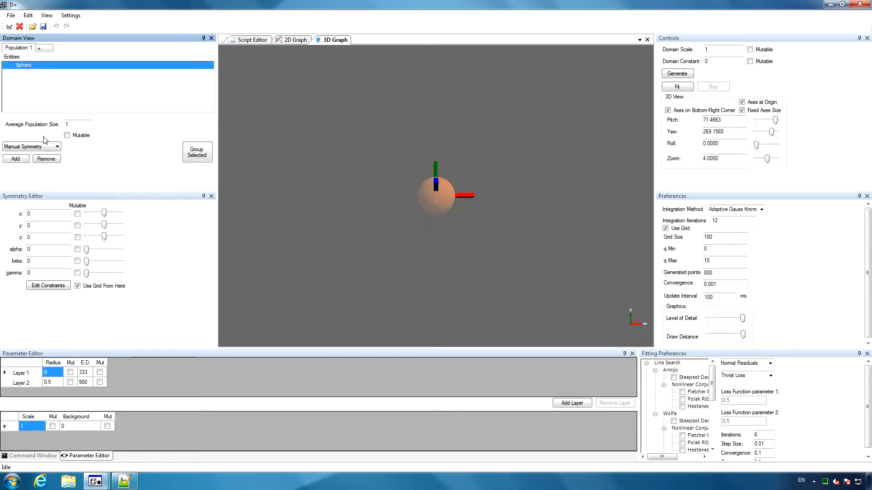
left_click(203, 154)
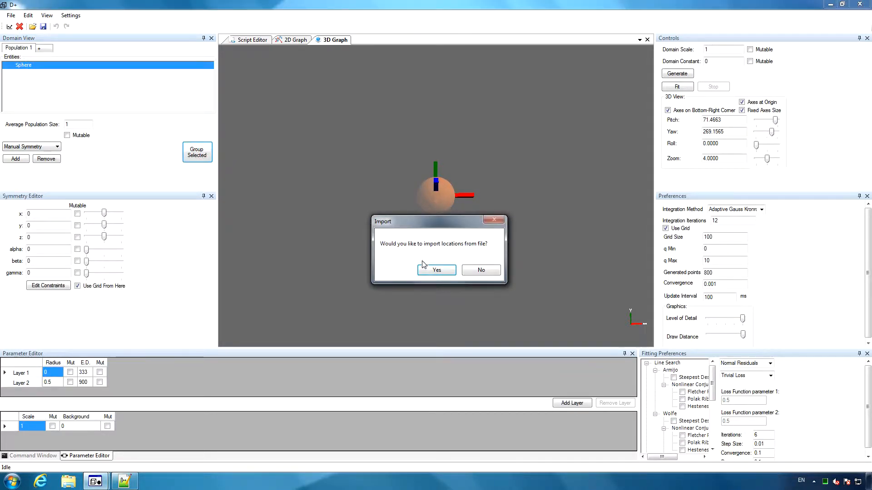
left_click(431, 268)
double_click(117, 116)
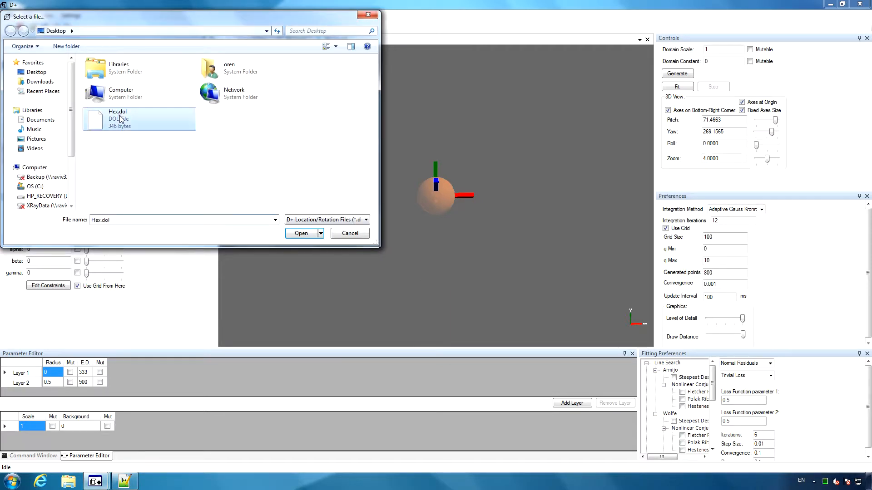
left_click_drag(411, 273, 408, 296)
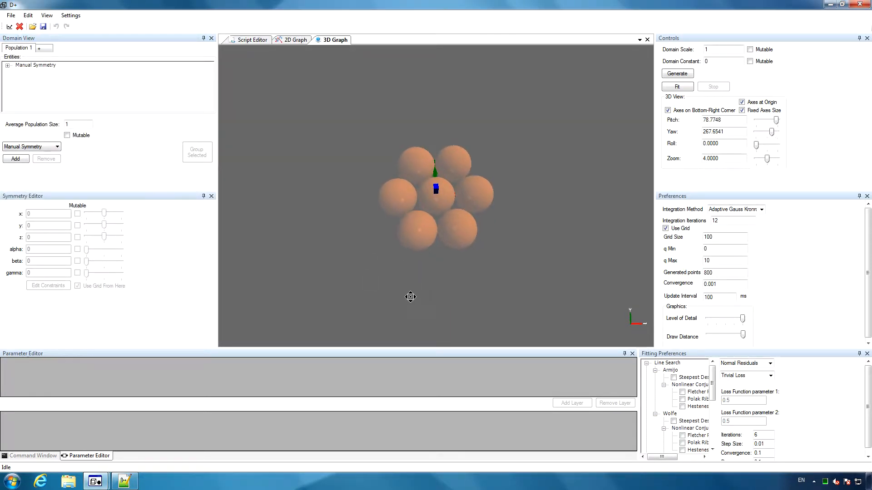
- Add a Symmetric Layered Slabs entity to the population
left_click(36, 147)
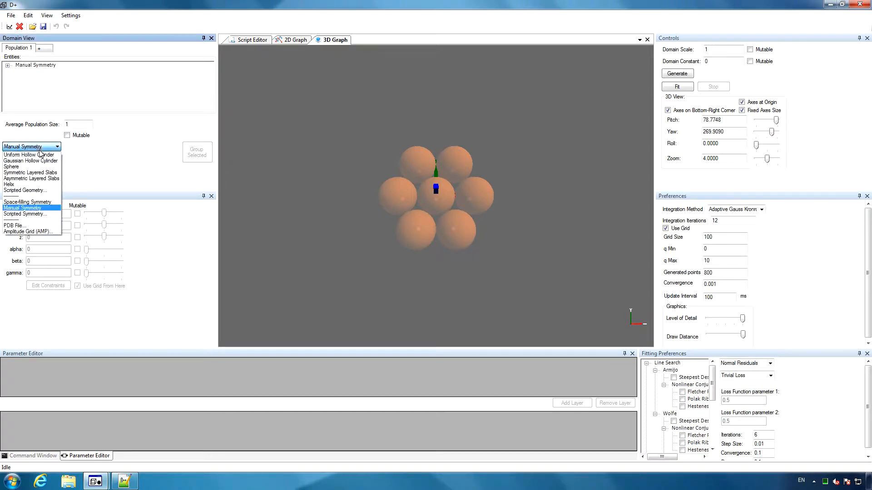
left_click(30, 172)
left_click(18, 159)
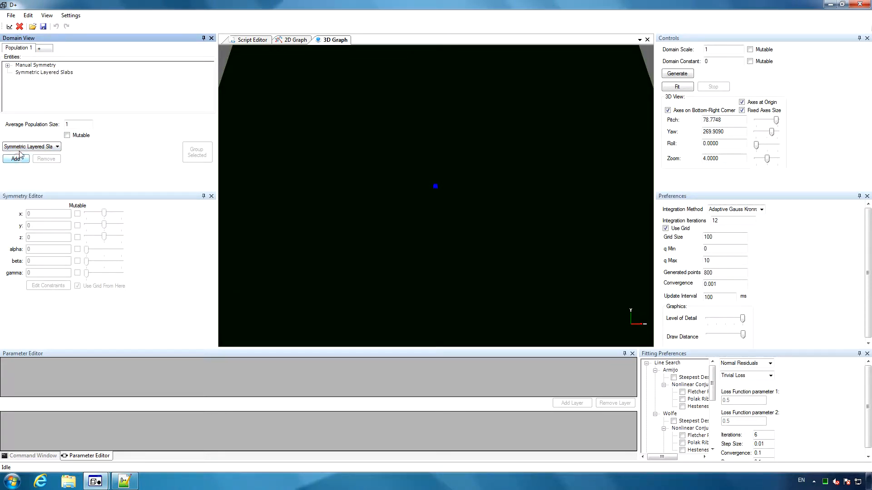
- Set the X and Y domain sizes of the symmetric layered slabs to 2.5
left_click(45, 73)
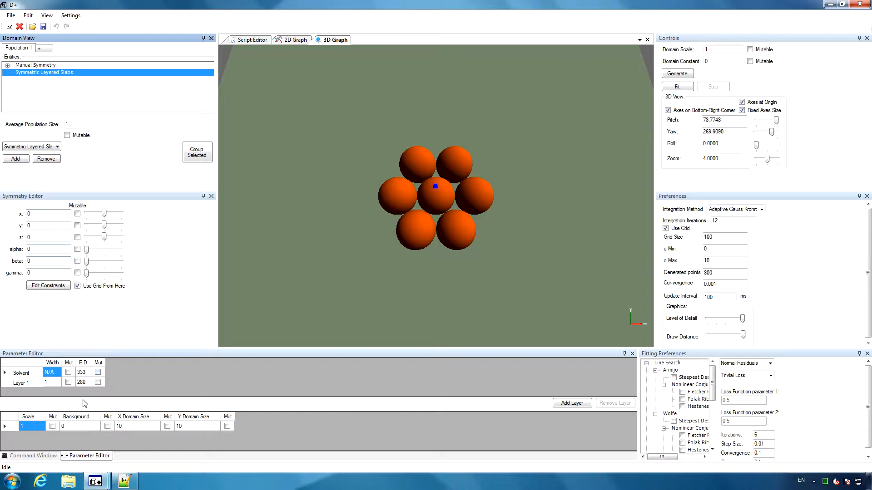
left_click(124, 427)
type("2.5")
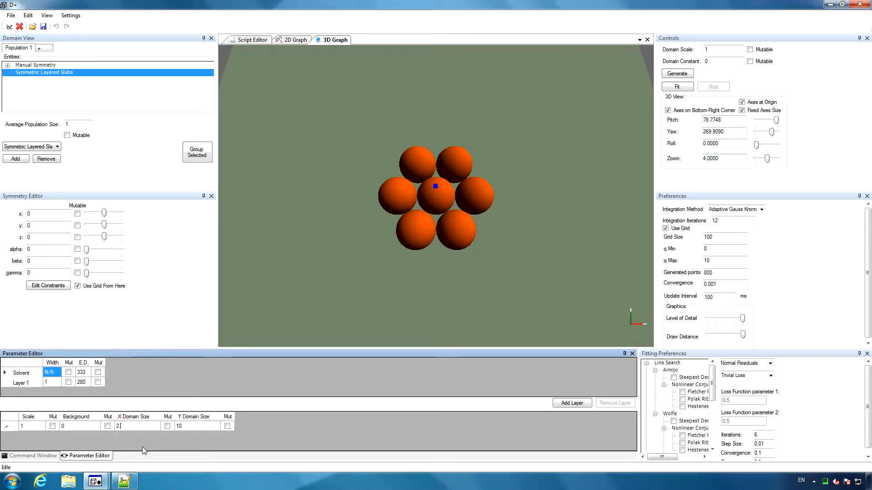
left_click(189, 429)
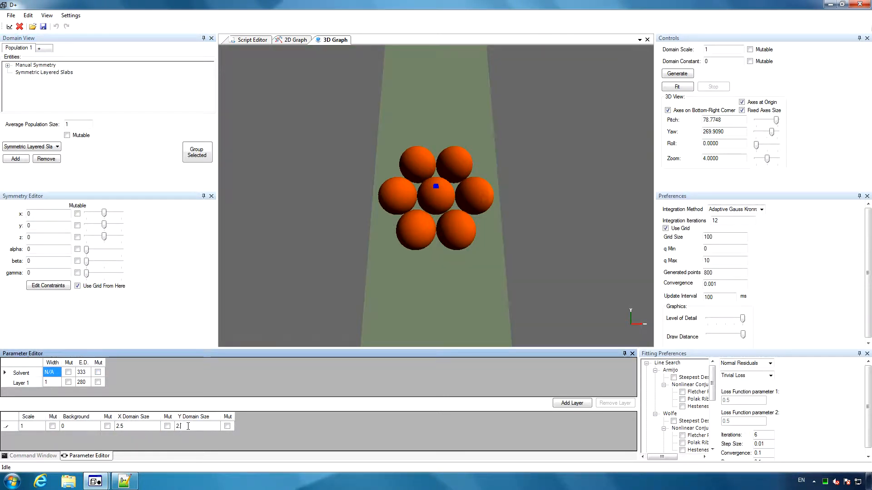
left_click(305, 255)
left_click_drag(403, 260, 439, 253)
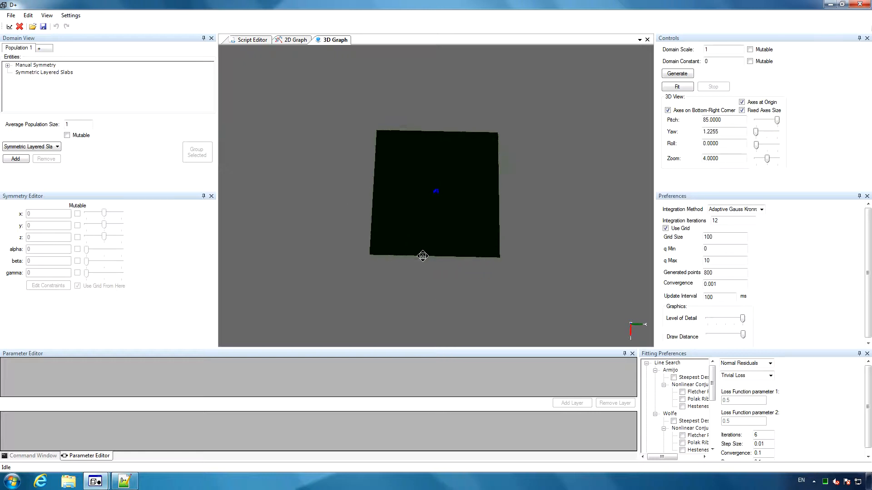
- Look up suggested generation parameters for maximum lengths of 2.5 nm in x, 2.5 nm in y and 1 nm in z with q Max 10
left_click(64, 74)
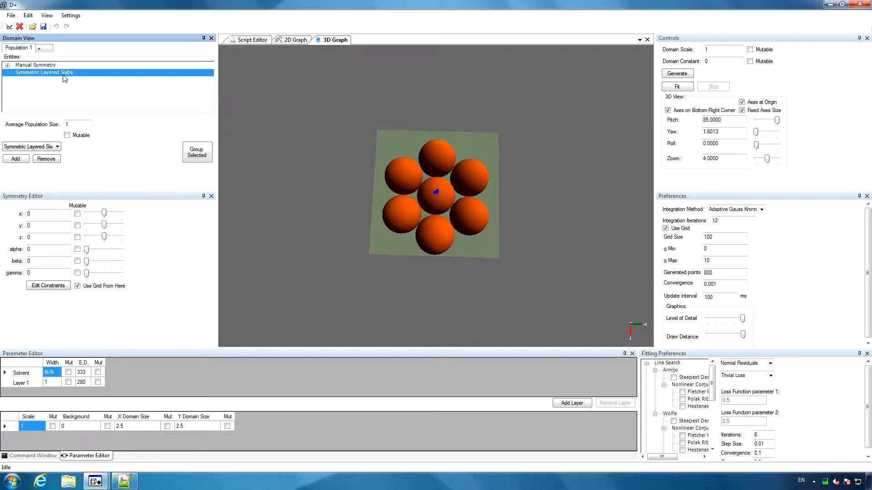
left_click(70, 15)
left_click(86, 34)
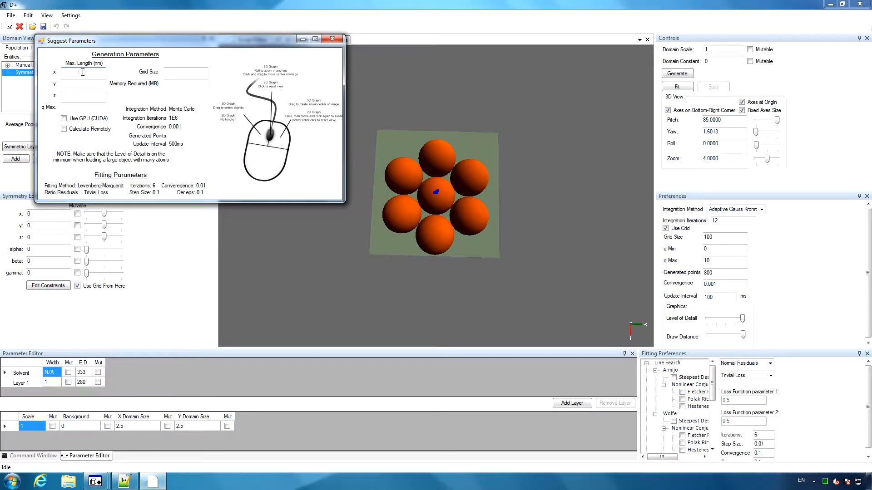
left_click(82, 72)
left_click(82, 84)
type("2.5")
type("1")
left_click(82, 108)
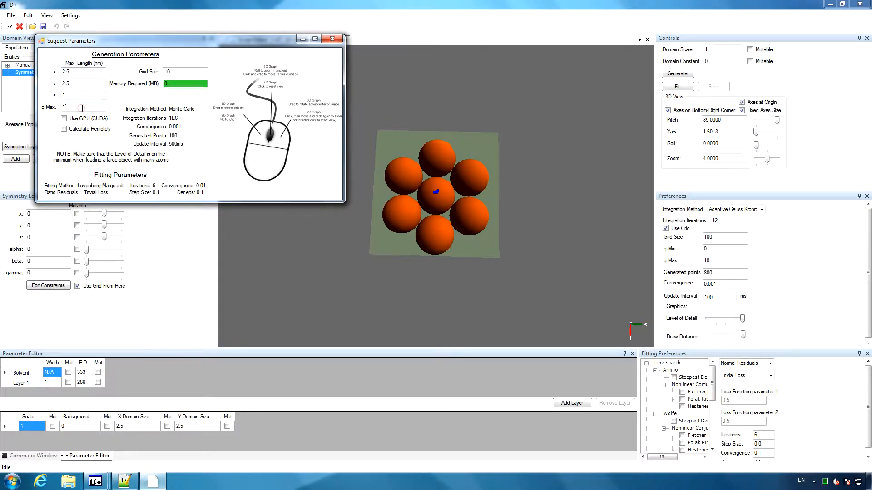
type("10")
- Return to the main window and delete the Symmetric Layered Slabs entity
left_click(406, 13)
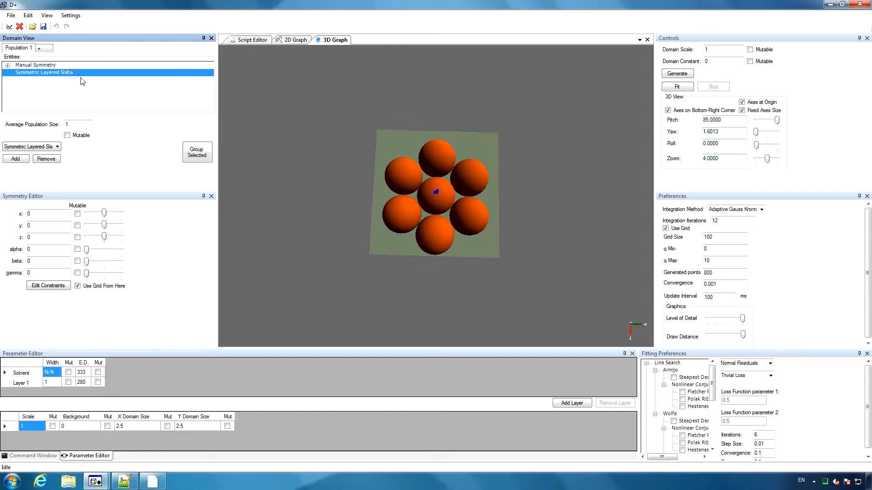
key("Delete")
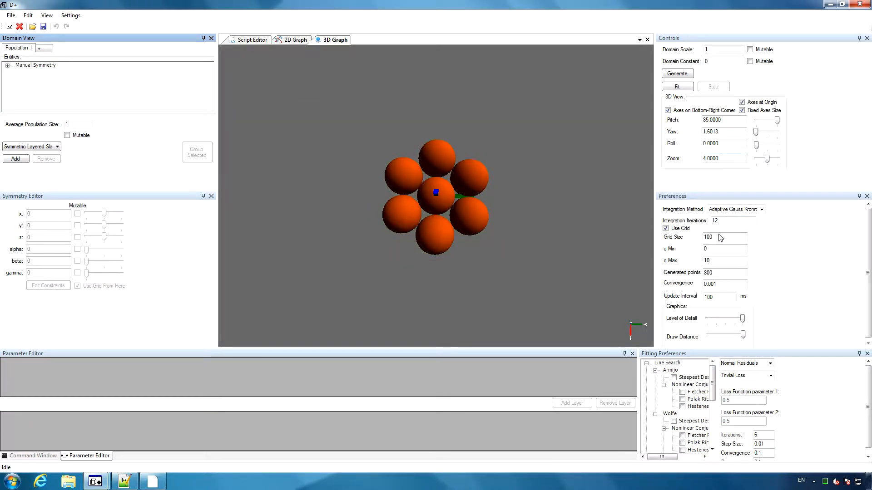
- Set the integration method to Monte Carlo (Mersenne), the integration iterations to 1E6 and the grid size to 30
left_click(732, 211)
left_click(750, 212)
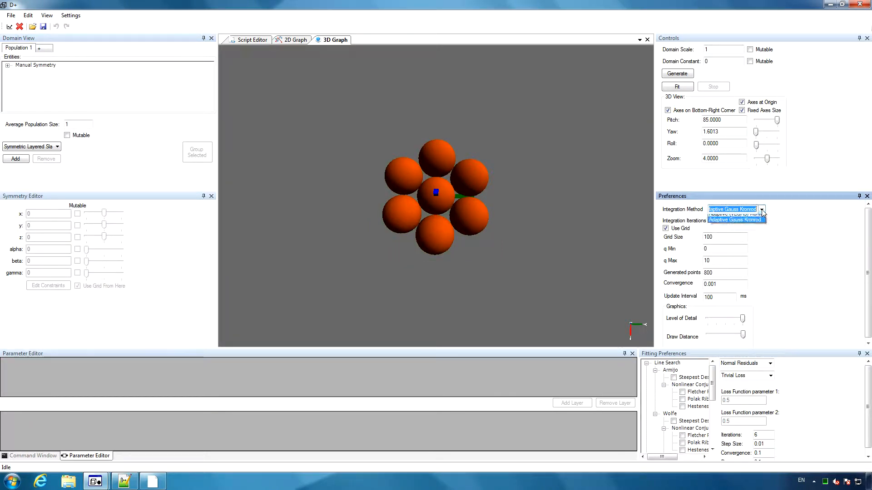
left_click(755, 218)
double_click(733, 220)
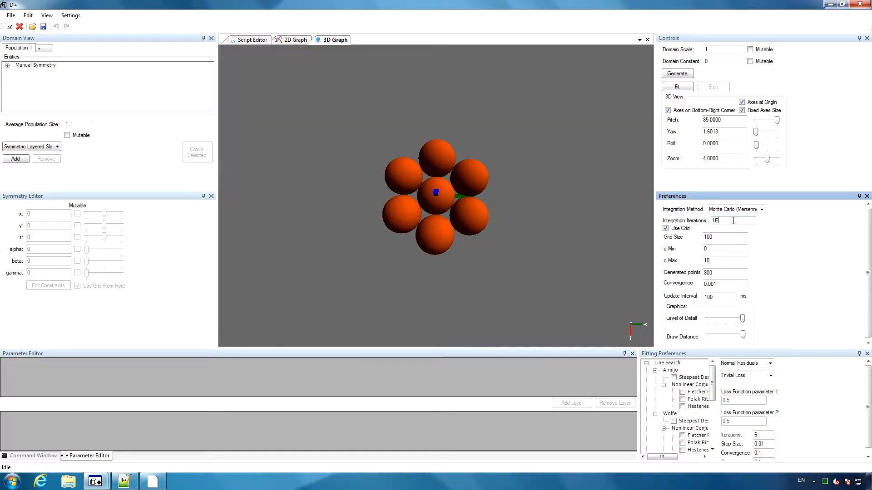
double_click(735, 235)
type("30")
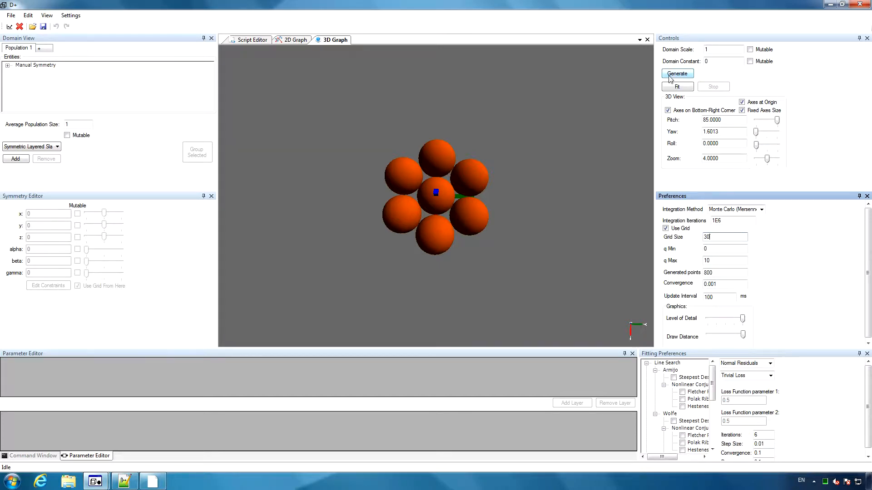
- Generate the scattering curve in the 2D graph and display its intensity on a logarithmic scale
left_click(294, 40)
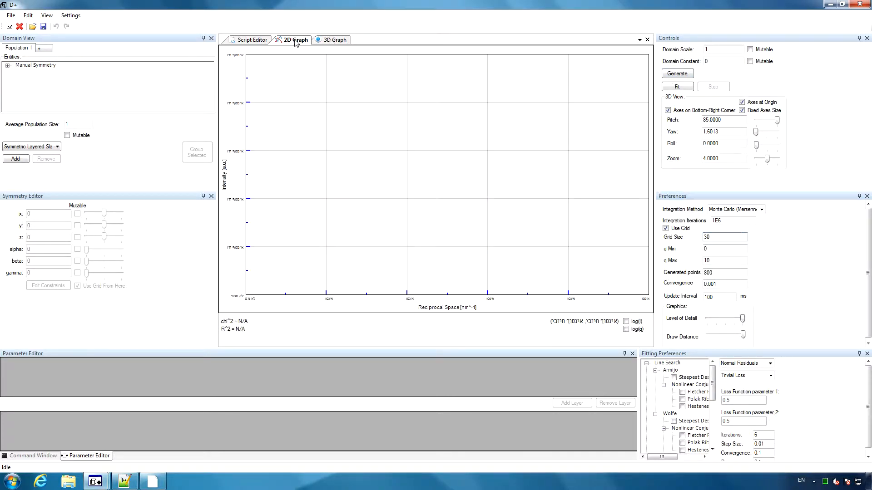
left_click(679, 74)
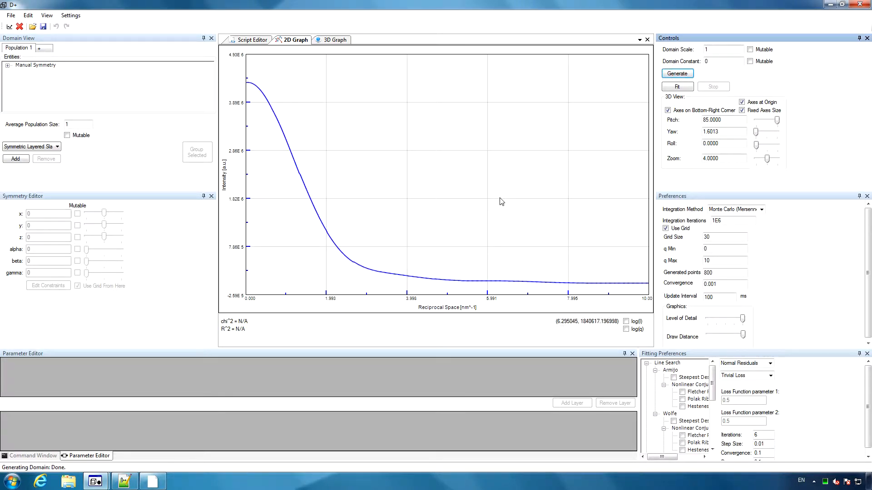
left_click(626, 322)
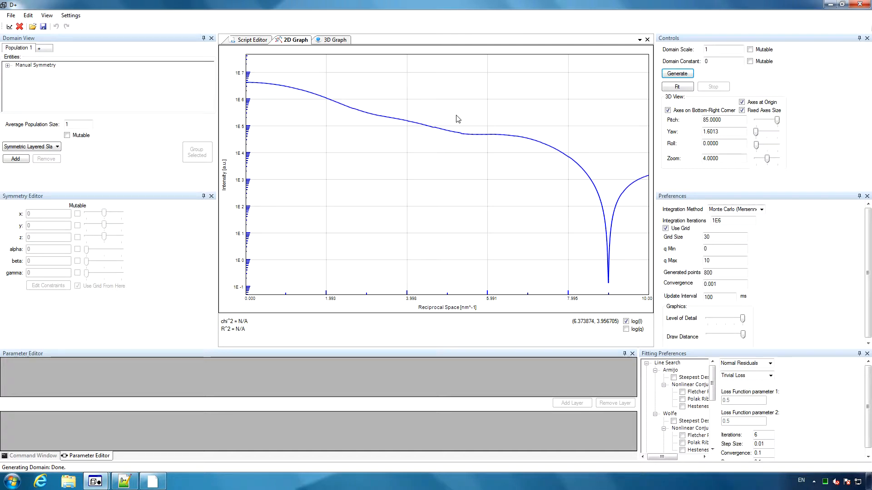
- Return to the 3D graph and set the Layer 2 radius of the sphere inside the Manual Symmetry to 0.3
left_click(336, 40)
left_click_drag(448, 286, 450, 239)
left_click(17, 66)
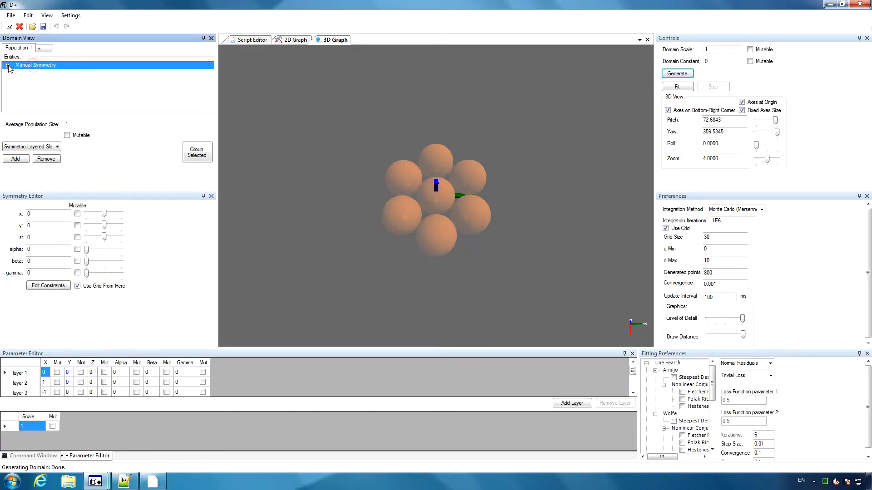
left_click(30, 73)
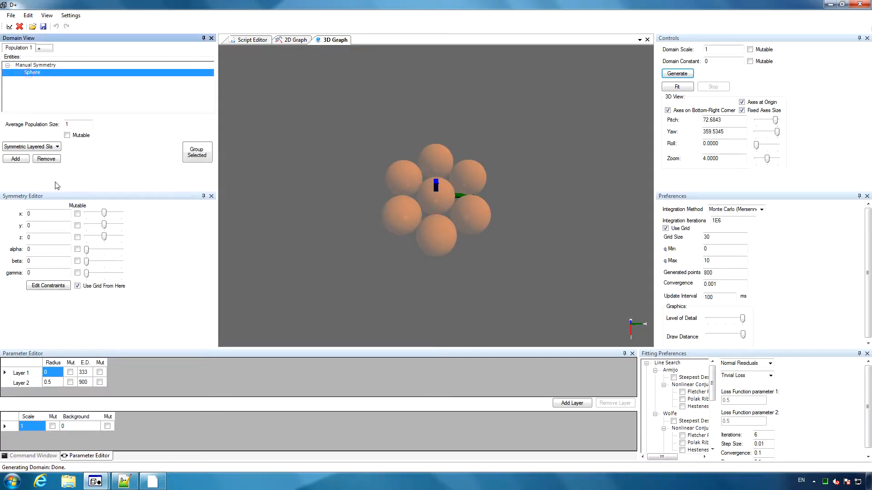
left_click(52, 382)
type("0")
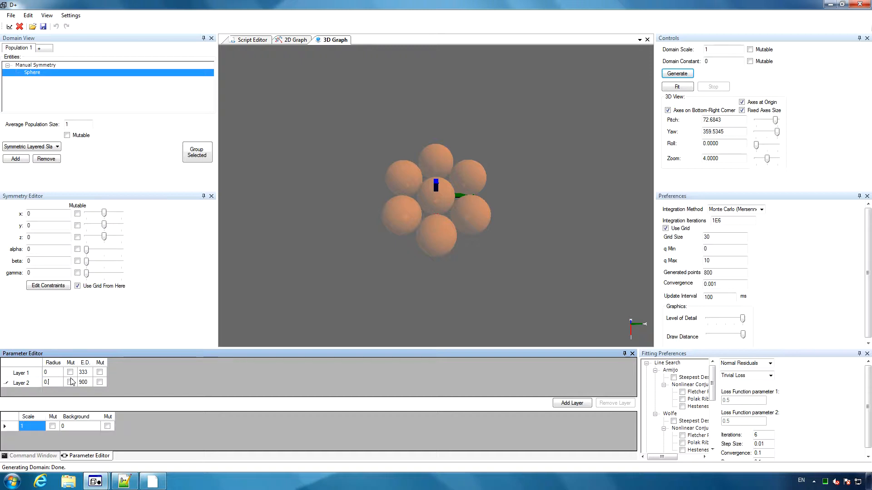
type(".3")
key("Return")
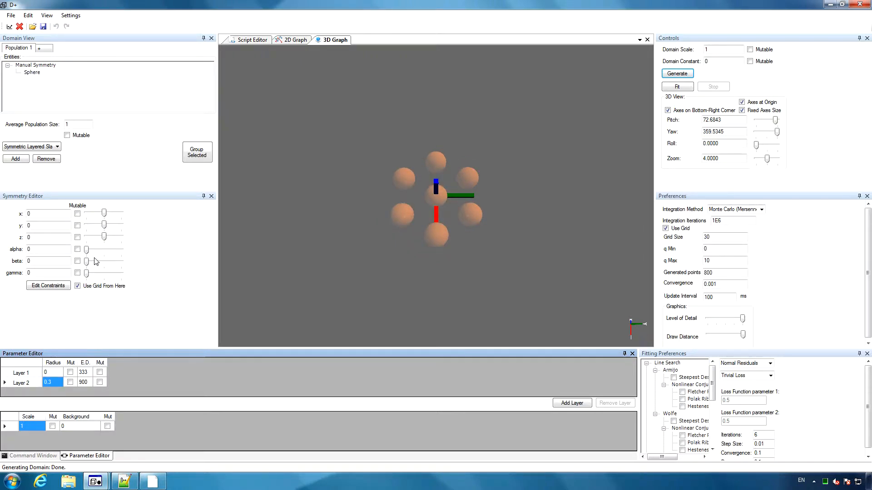
- Add a separate Sphere entity to the population and set its Layer 2 radius to 0.4
left_click(26, 146)
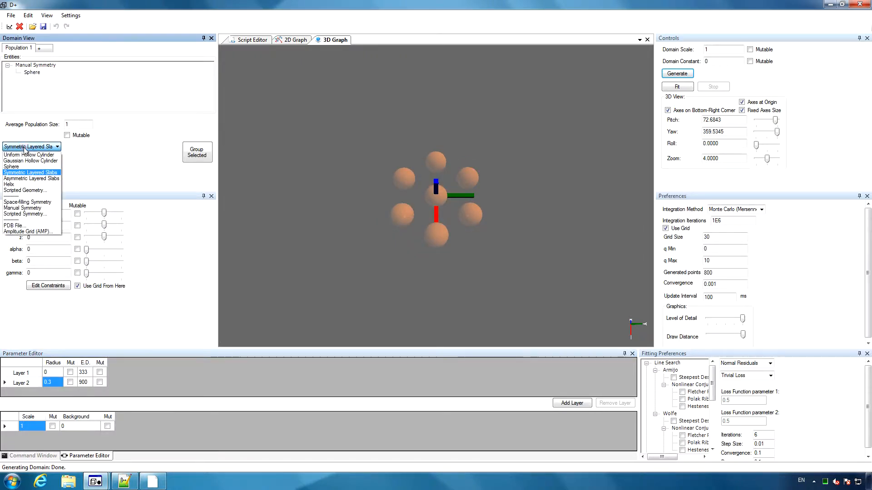
left_click(23, 163)
left_click(16, 159)
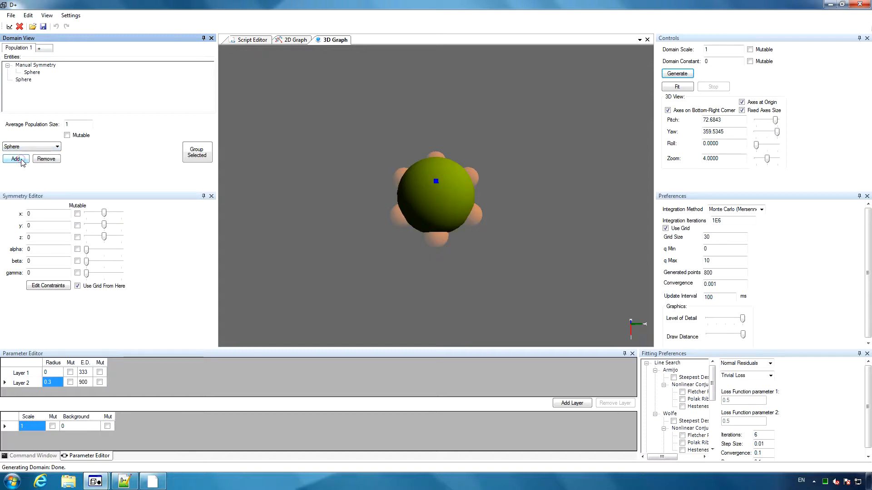
left_click(24, 80)
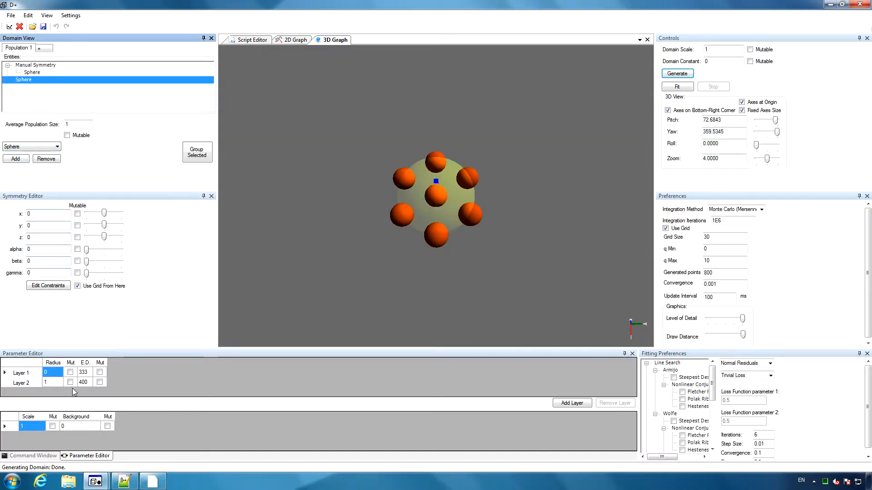
left_click(55, 383)
type("0.4")
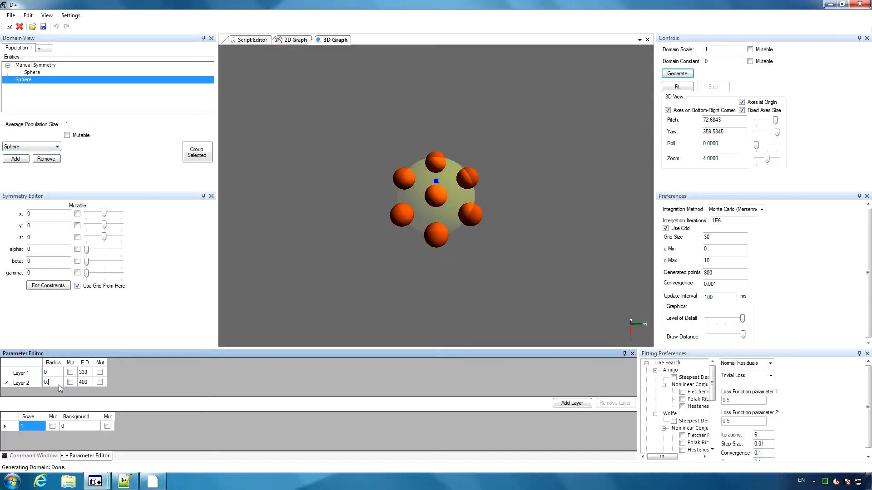
key("Return")
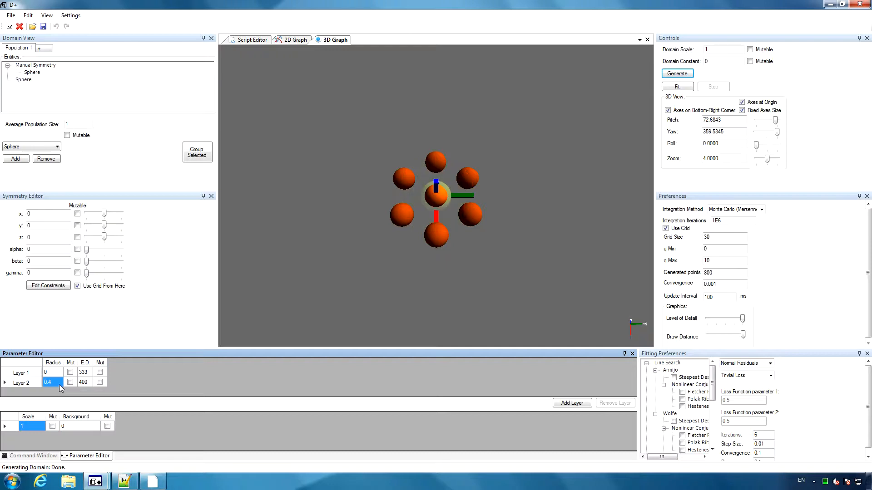
- Group the newly added standalone sphere under a Space-filling Symmetry
left_click(24, 80)
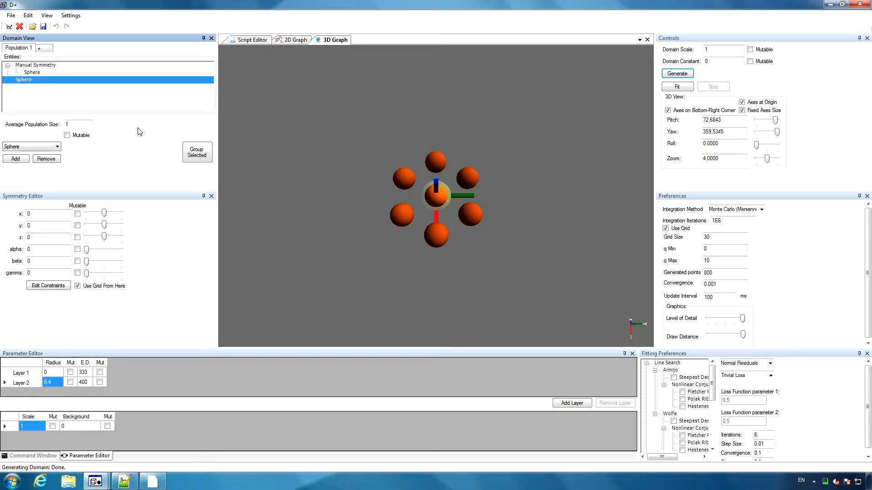
left_click(58, 146)
left_click(23, 198)
left_click(197, 154)
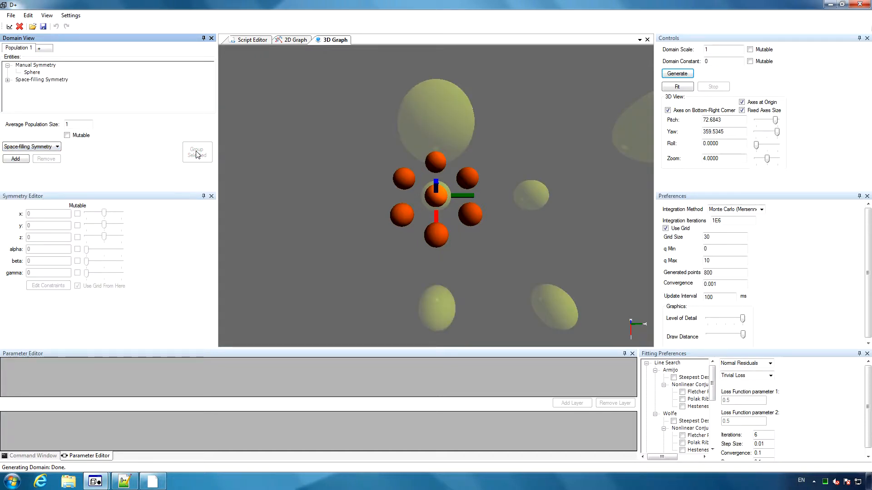
- Set the distances of Vectors 1, 2 and 3 of the Space-filling Symmetry to 1
left_click(8, 80)
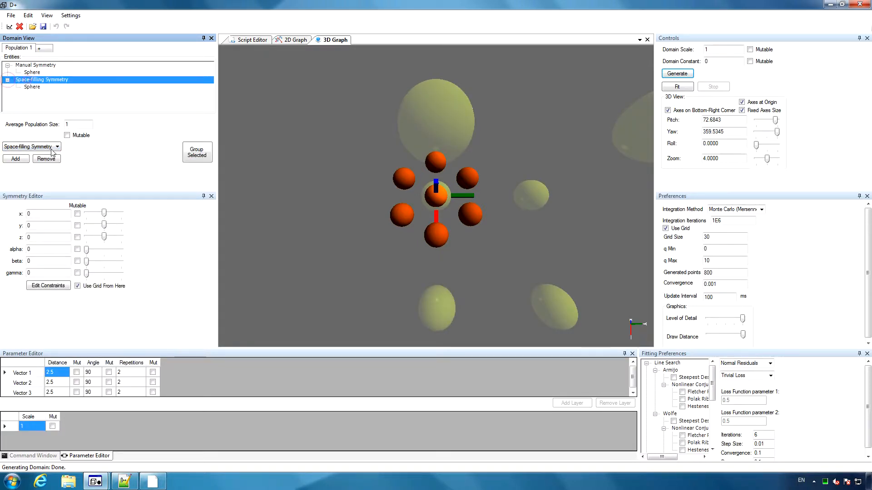
double_click(56, 373)
type("1")
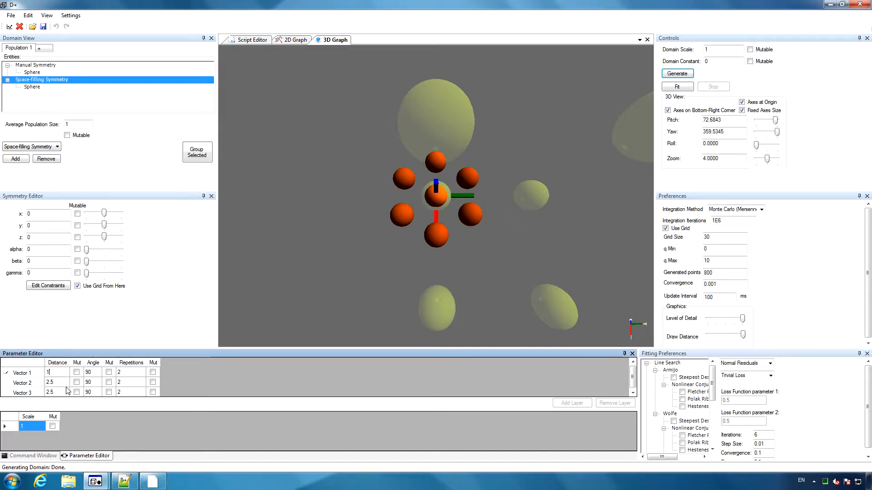
left_click(55, 383)
type("1")
key("Return")
key("Return")
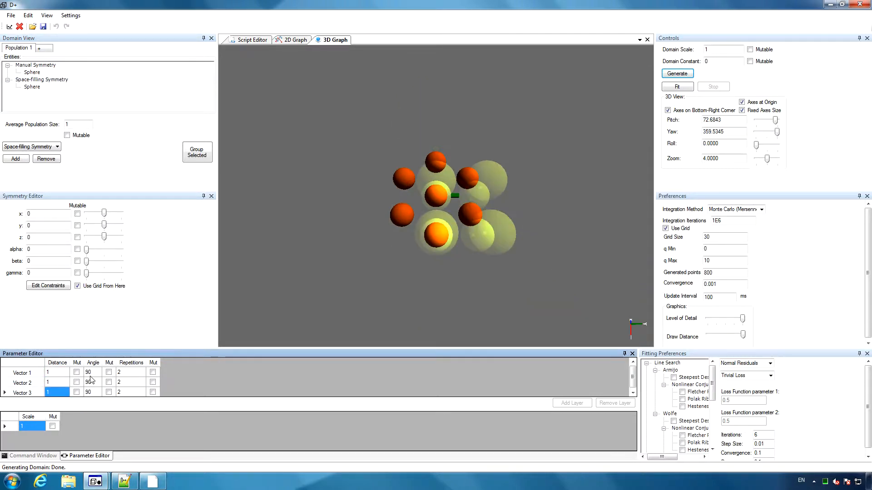
- Set Vector 3 of the Space-filling Symmetry to an angle of 120 and 1 repetition
left_click(93, 393)
type("12")
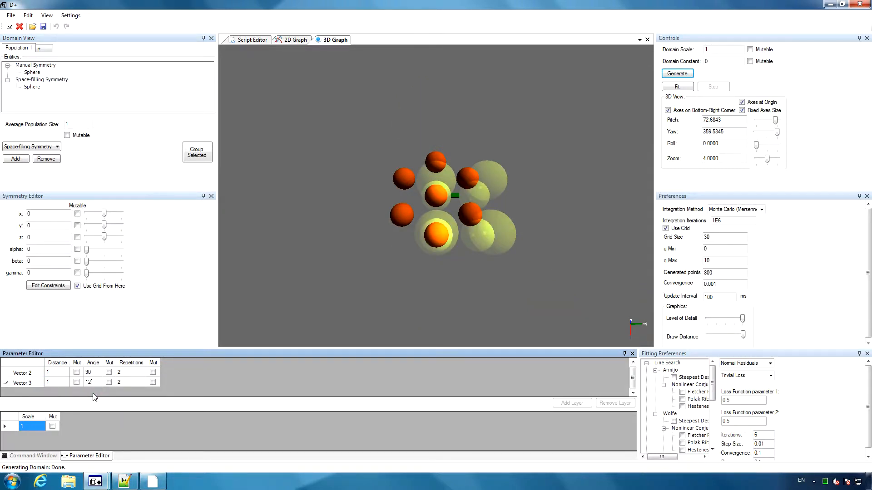
key("Return")
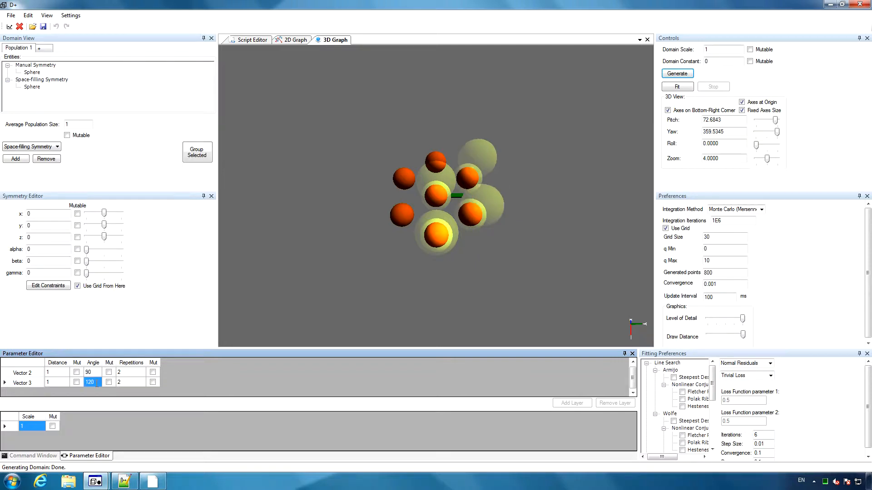
scroll(136, 370, "up", 1)
left_click(129, 373)
type("1")
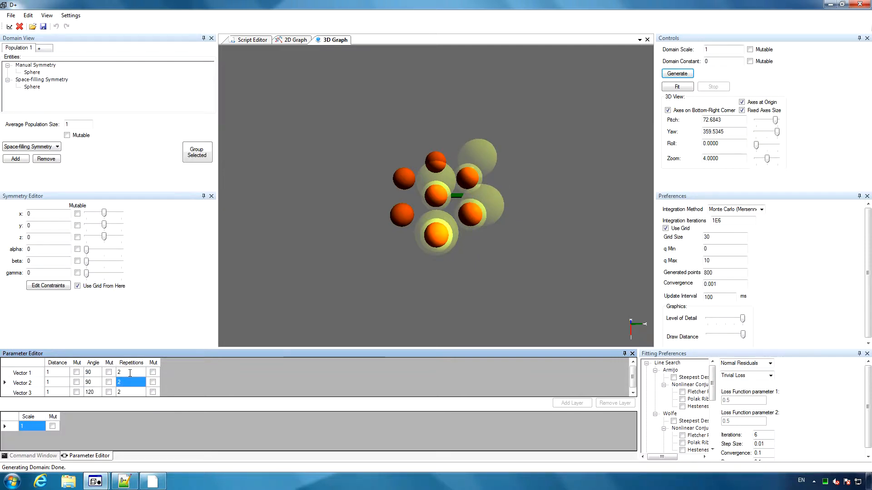
key("Return")
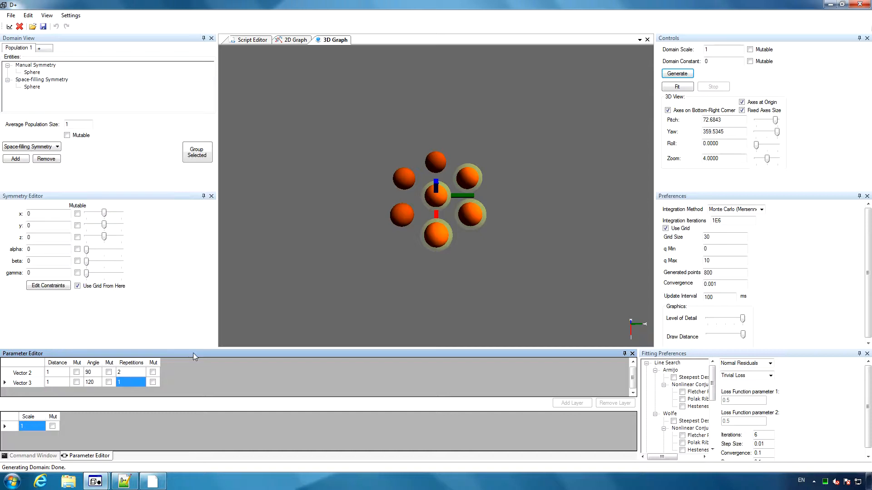
- Set the repetitions of Vector 1 and Vector 2 of the Space-filling Symmetry to 3 each
left_click_drag(432, 298, 370, 208)
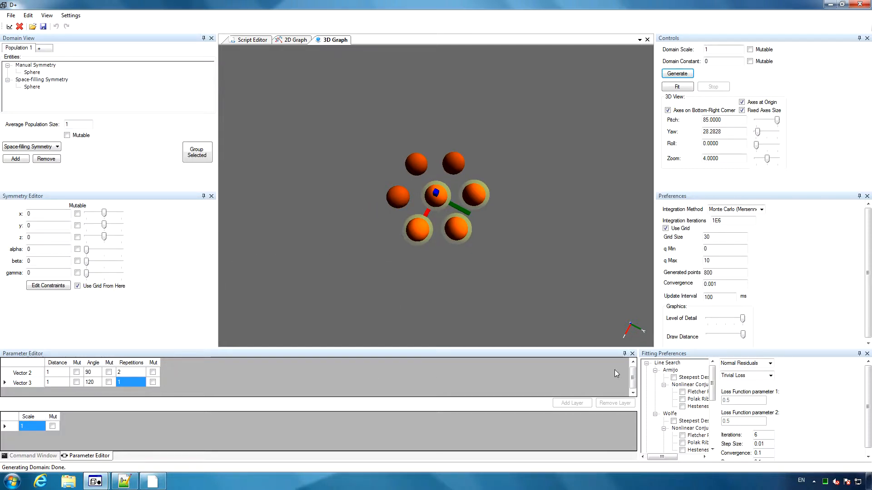
left_click(633, 362)
left_click(129, 372)
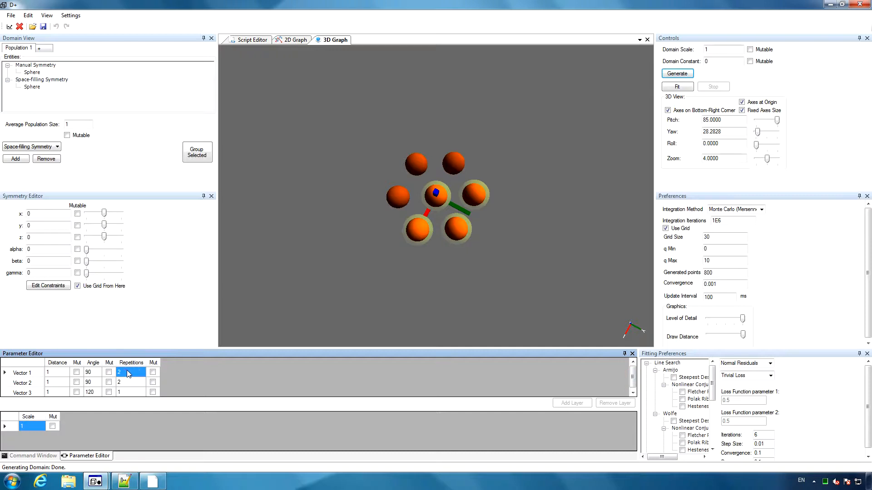
type("3")
left_click(130, 382)
type("3")
left_click(130, 394)
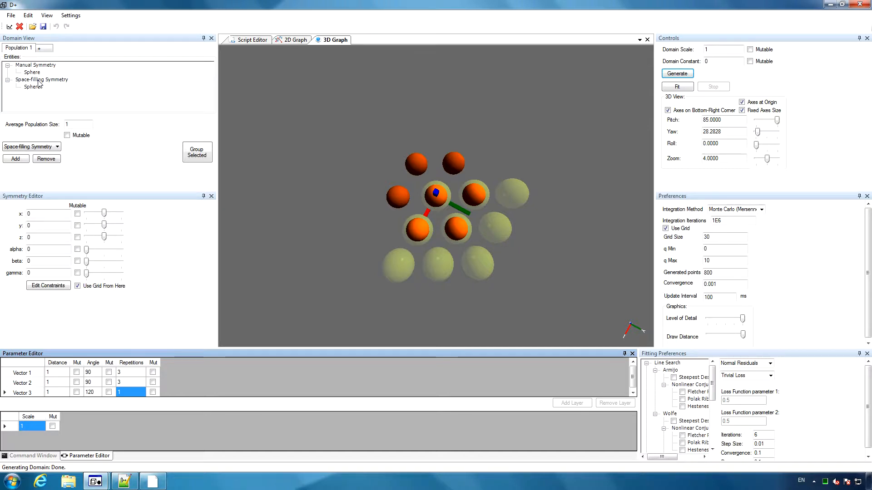
- Rotate the Space-filling Symmetry to a gamma of 120 and shift its x position to 1
double_click(30, 273)
type("12")
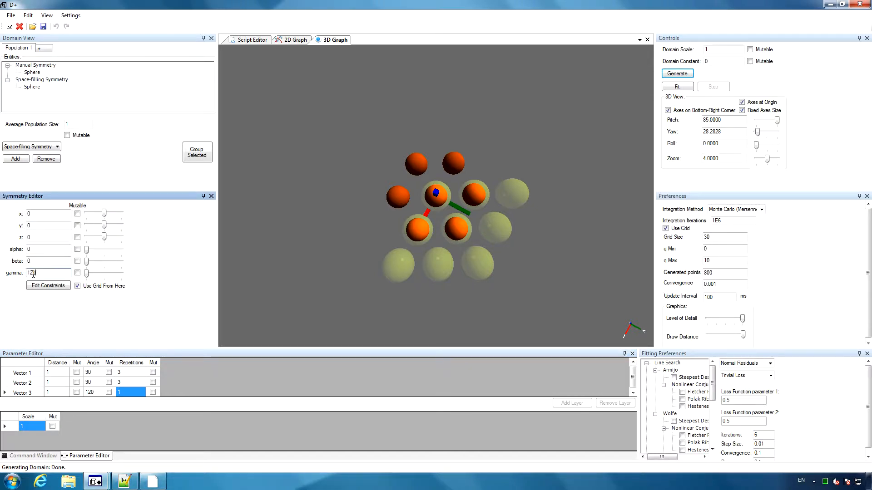
type("0")
key("Return")
double_click(40, 213)
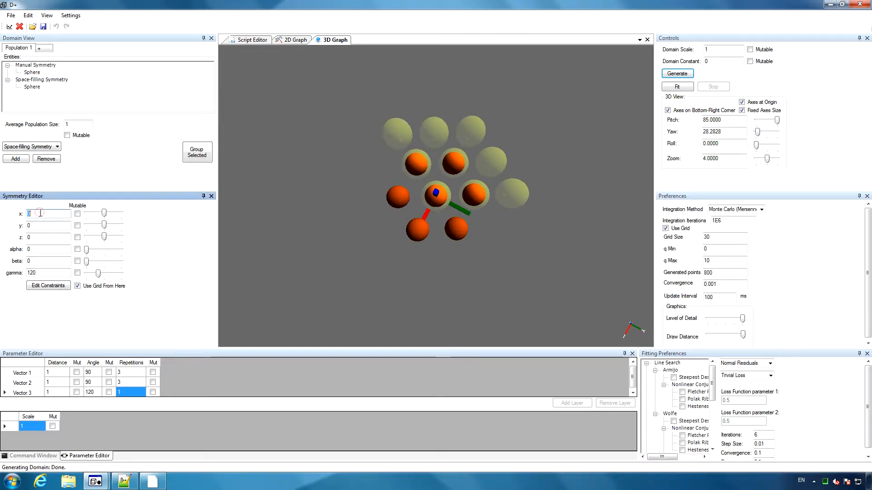
type("1")
key("Return")
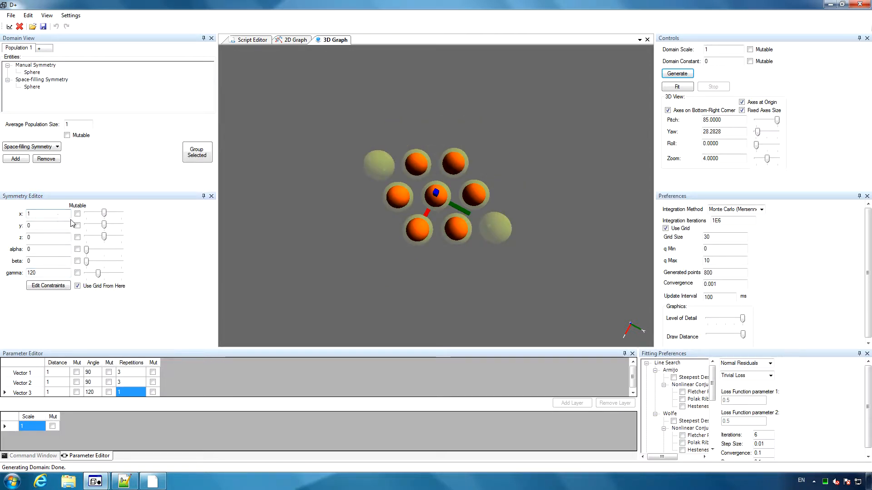
- Compare the sphere positions of both symmetries and delete the Manual Symmetry
left_click_drag(330, 279, 418, 85)
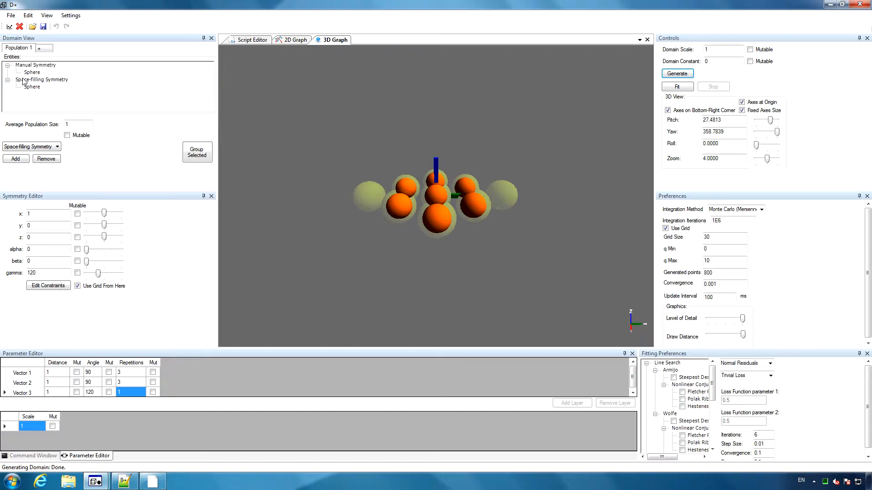
left_click(30, 67)
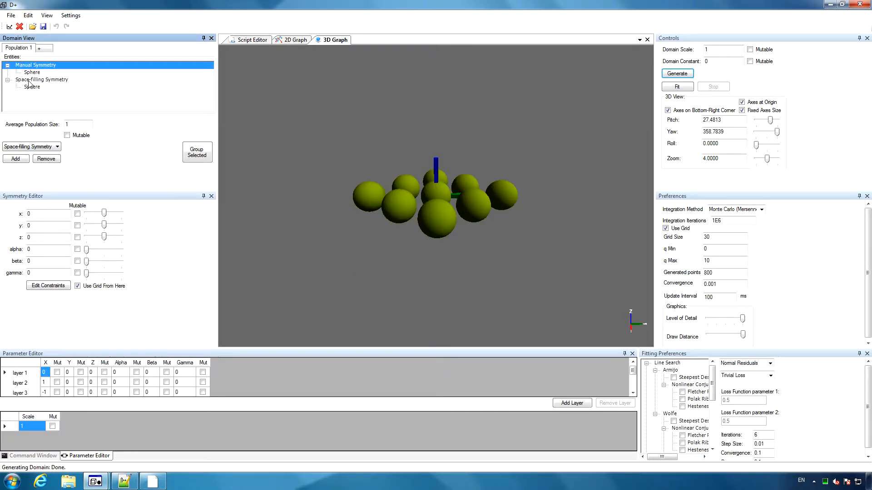
left_click(30, 80)
left_click(30, 65)
left_click(30, 80)
left_click_drag(342, 113, 346, 195)
left_click(24, 67)
key("Delete")
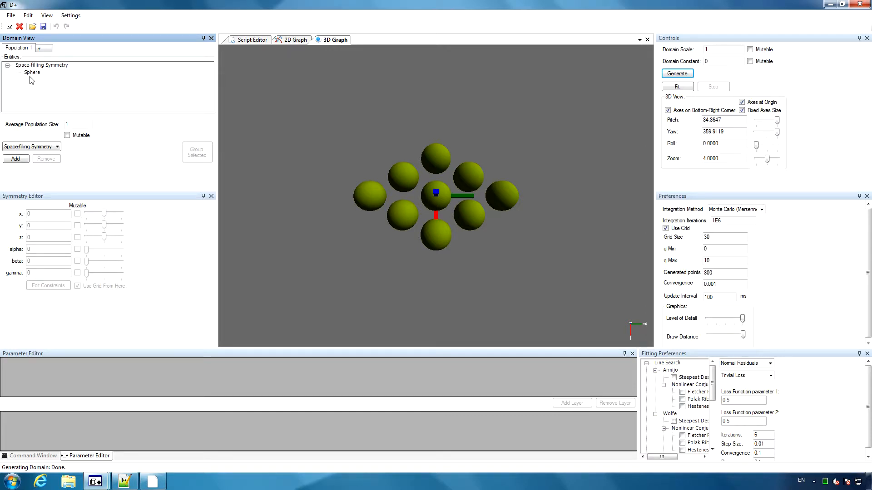
- Set the repetitions of Vector 1 and Vector 2 of the Space-filling Symmetry to 9 each
left_click(32, 67)
left_click(130, 372)
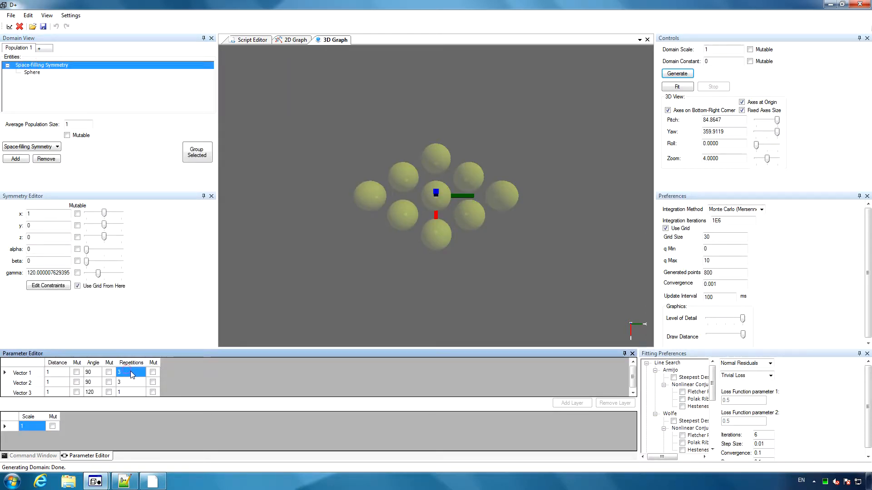
type("9")
left_click(136, 382)
type("9")
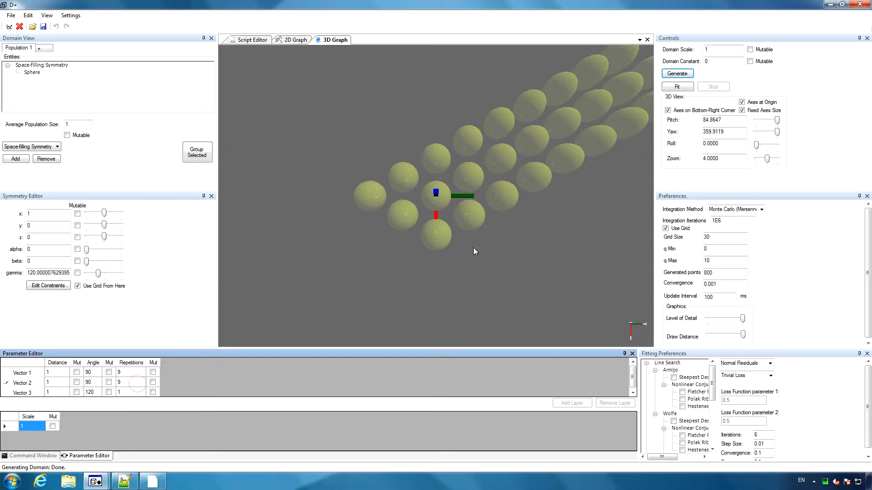
- Set the 3D view zoom to 10 and shift the Space-filling Symmetry's x position to 4
double_click(714, 158)
type("10")
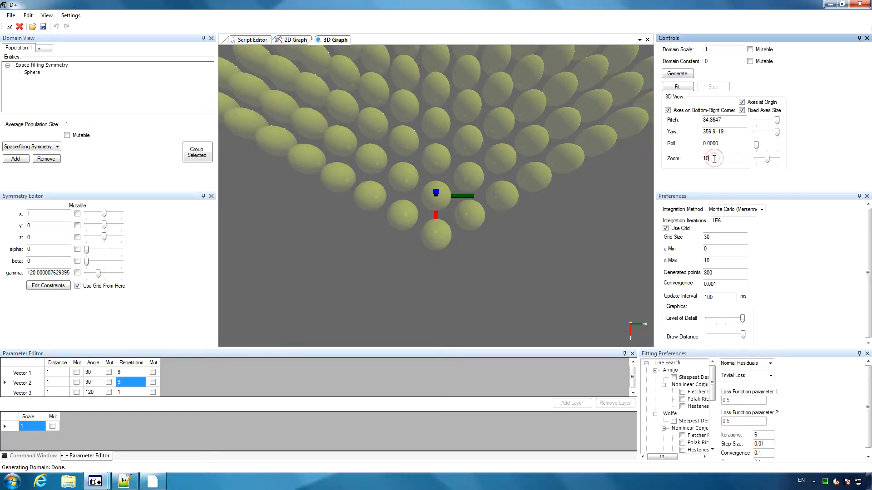
key("Return")
left_click_drag(502, 252, 442, 246)
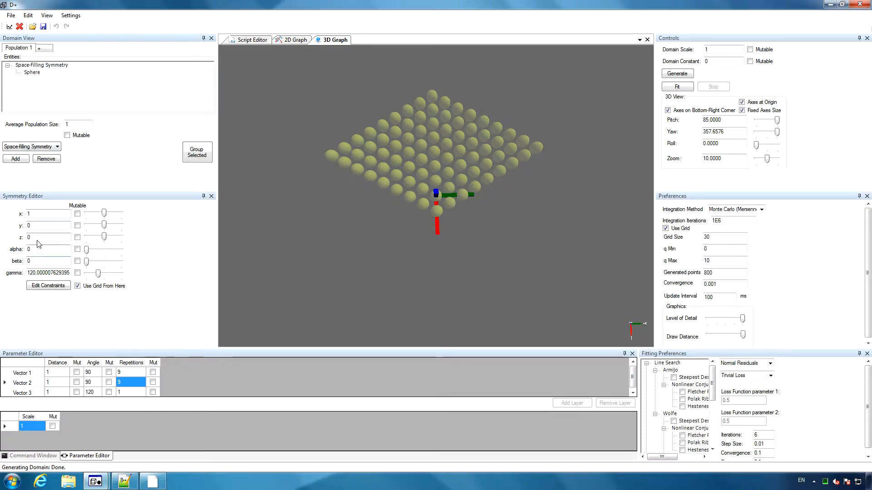
left_click(40, 214)
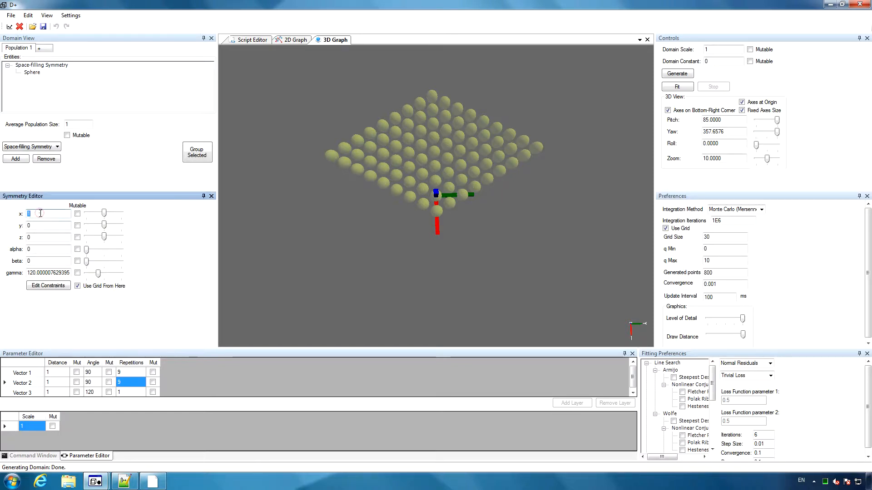
type("4")
left_click_drag(325, 287, 405, 259)
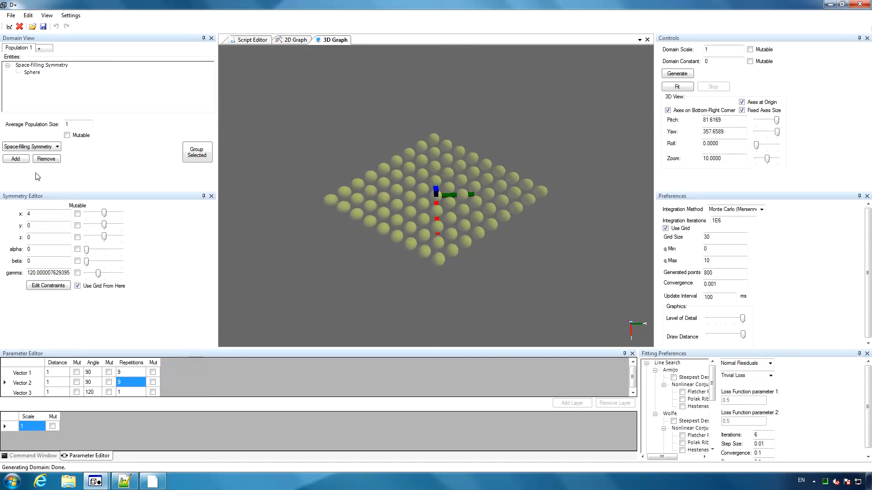
- Add a Symmetric Layered Slabs entity and rotate it to a gamma of 30
left_click(32, 147)
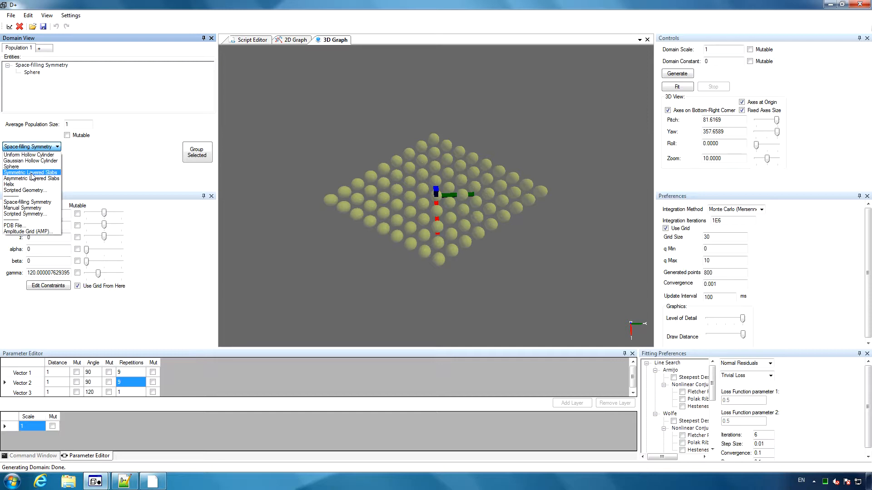
left_click(32, 173)
left_click(14, 160)
left_click(38, 80)
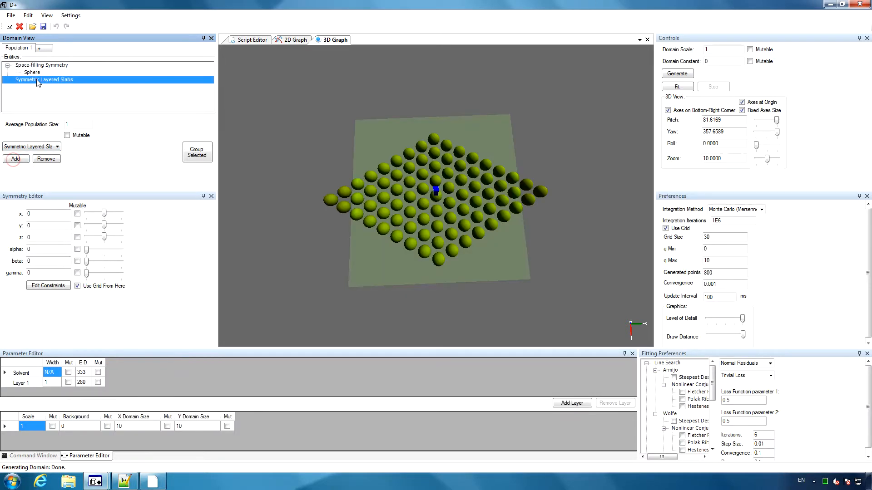
left_click(51, 274)
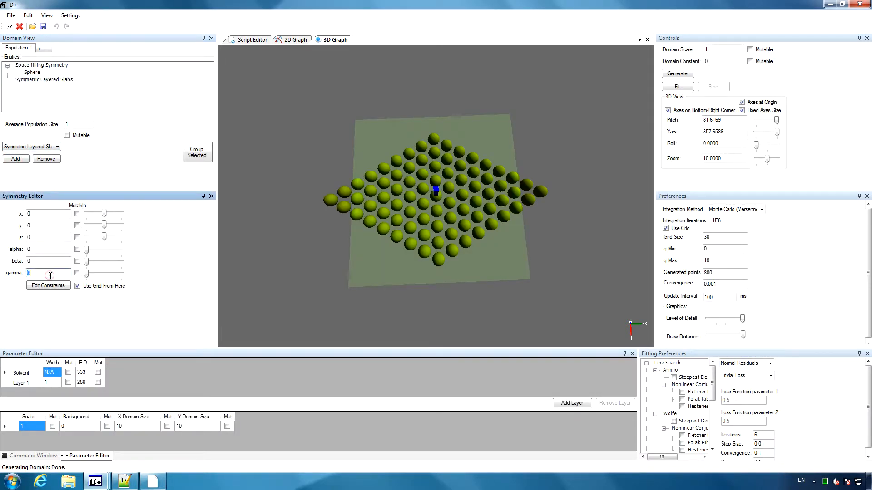
type("30")
key("Return")
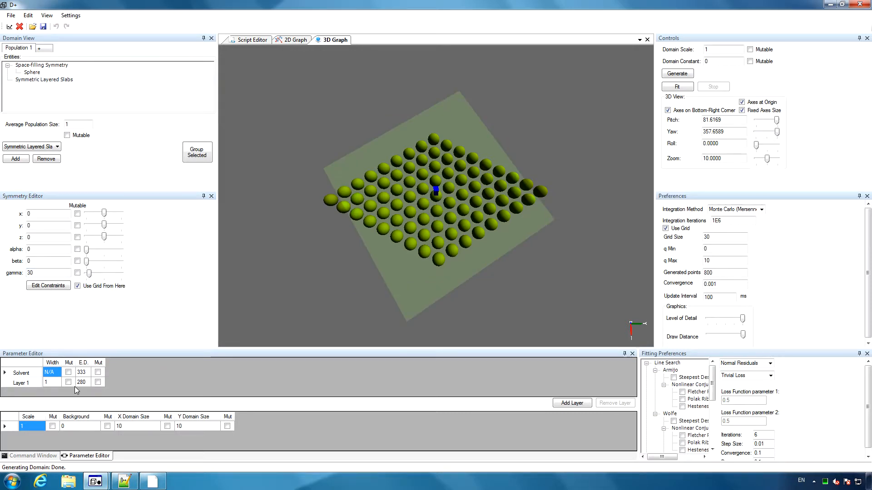
- Size the Symmetric Layered Slabs to an X domain size of 8 and a Y domain size of 12 to enclose the spheres
left_click(145, 426)
type("8")
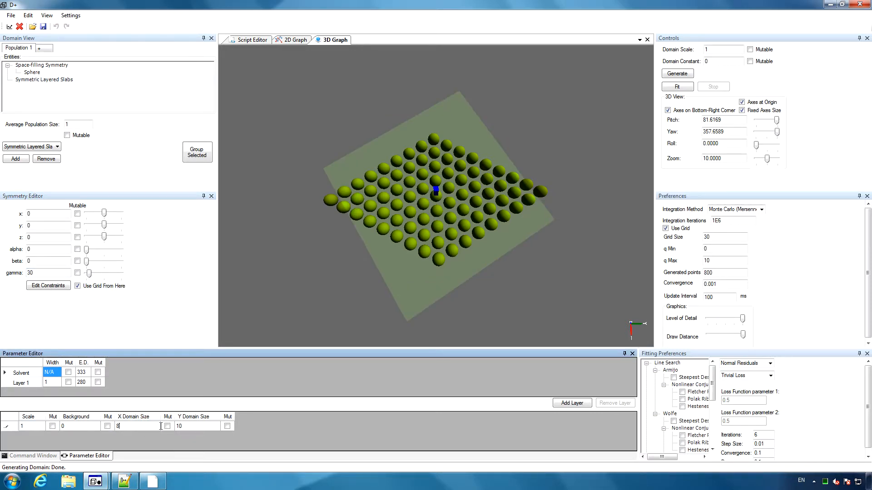
left_click(186, 425)
type("12")
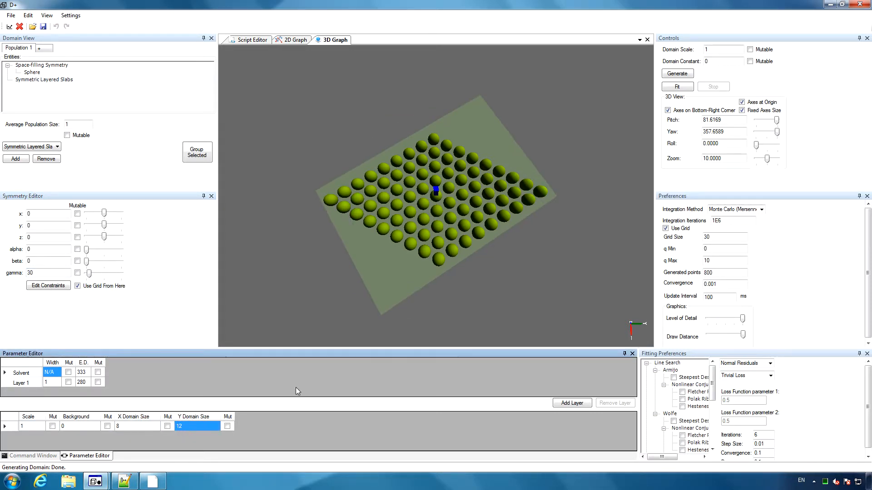
left_click_drag(465, 298, 414, 80)
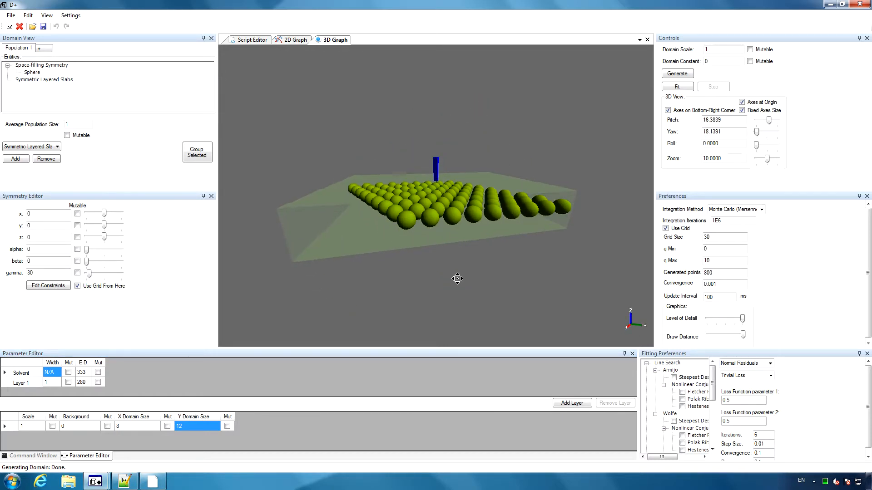
left_click_drag(457, 278, 395, 331)
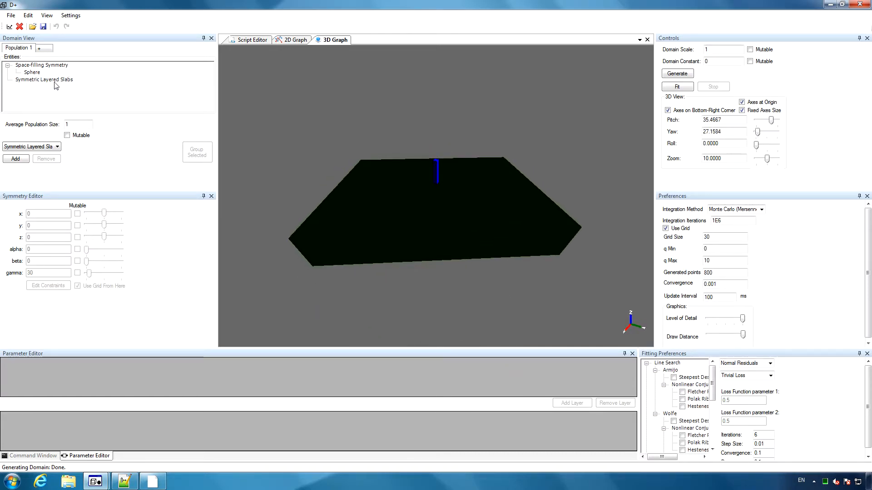
- Look up suggested generation parameters in the Suggest Parameters window for maximum lengths of 8 nm in x and 12 nm in y
left_click(54, 81)
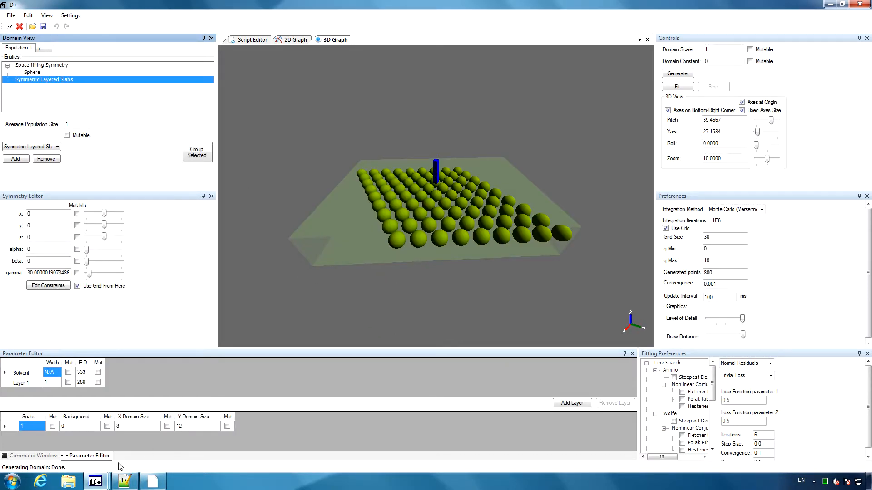
left_click(159, 448)
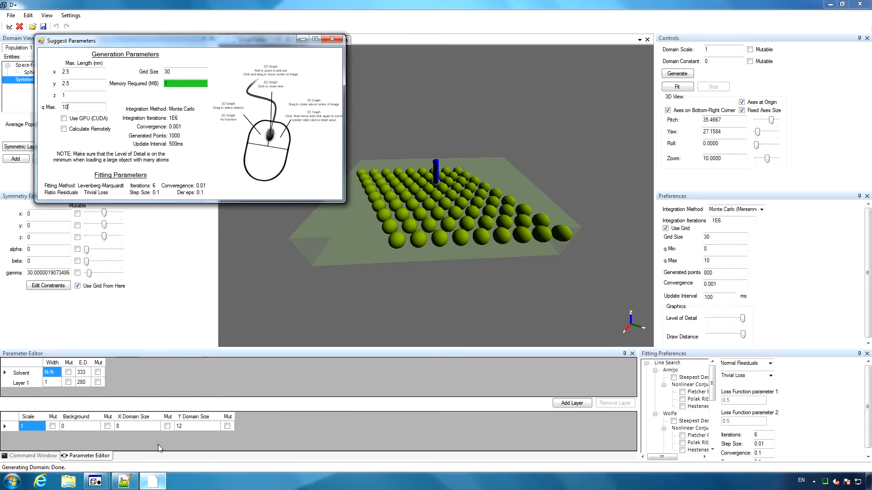
double_click(77, 70)
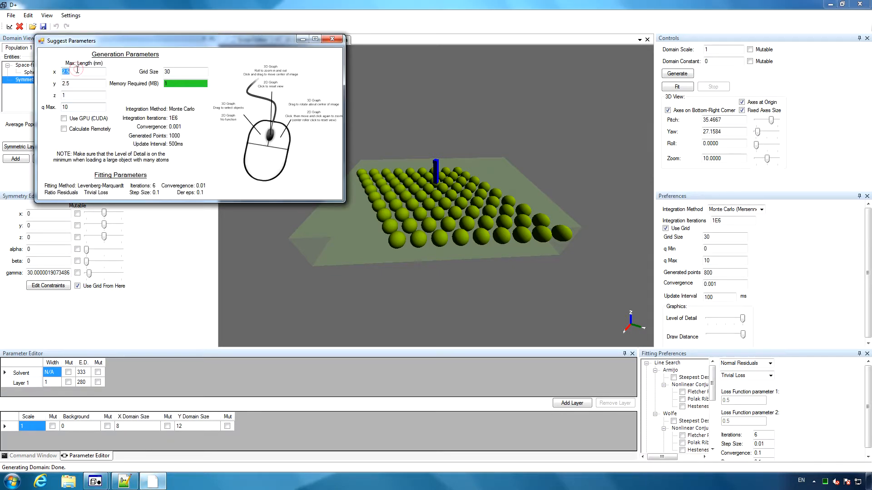
type("8")
key("Tab")
type("12")
key("Tab")
left_click(73, 96)
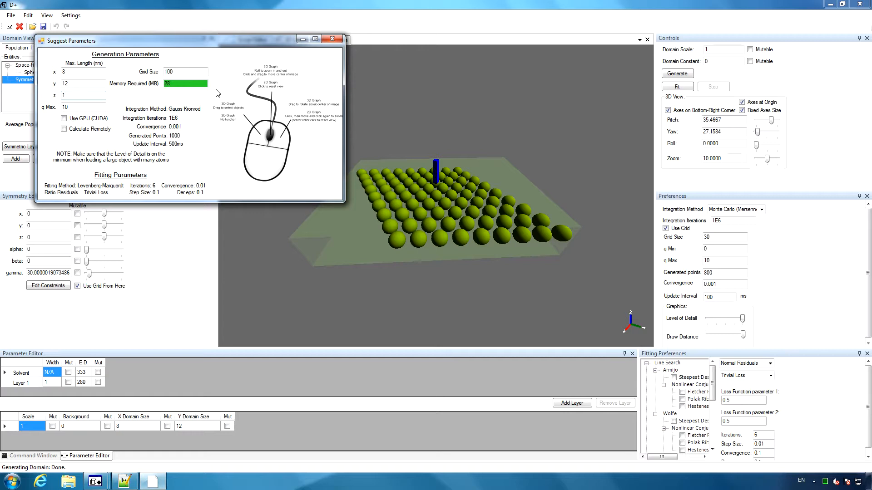
- Leave the Suggest Parameters window and delete the Symmetric Layered Slabs entity
left_click(553, 10)
key("Delete")
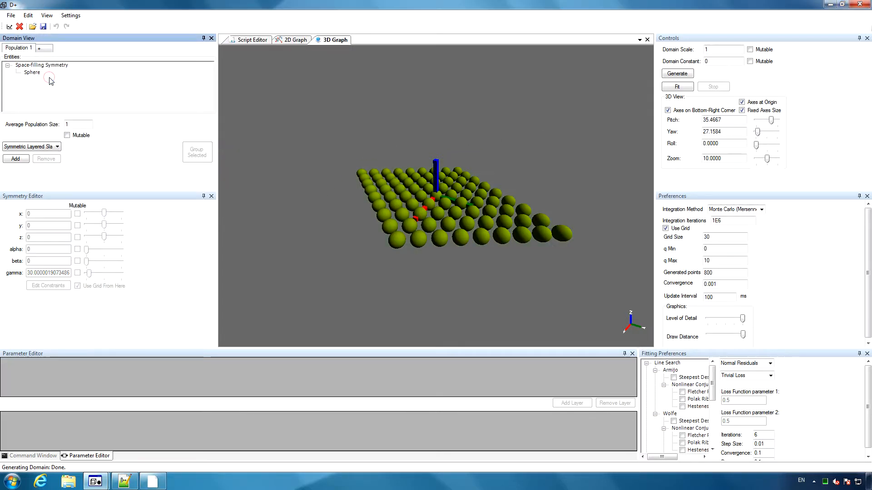
- Set the integration method to Adaptive Gauss Kronrod with a grid size of 100 and 12 integration iterations
left_click(762, 209)
left_click(762, 210)
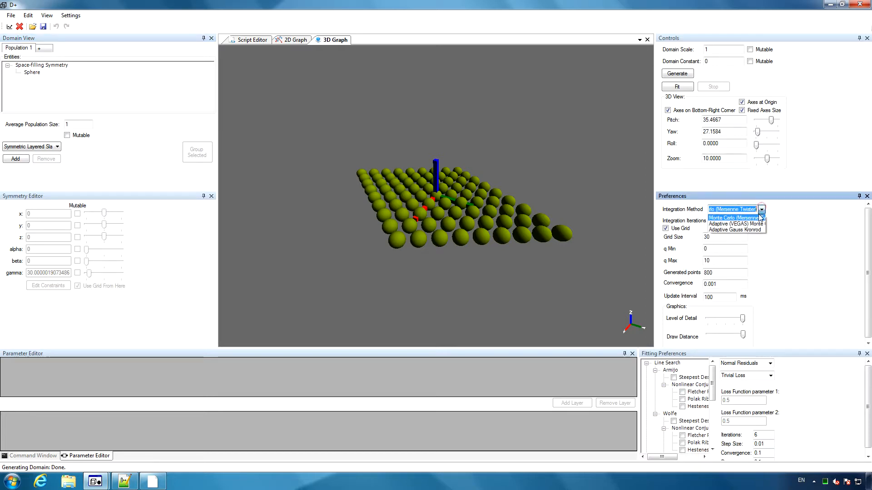
left_click(756, 230)
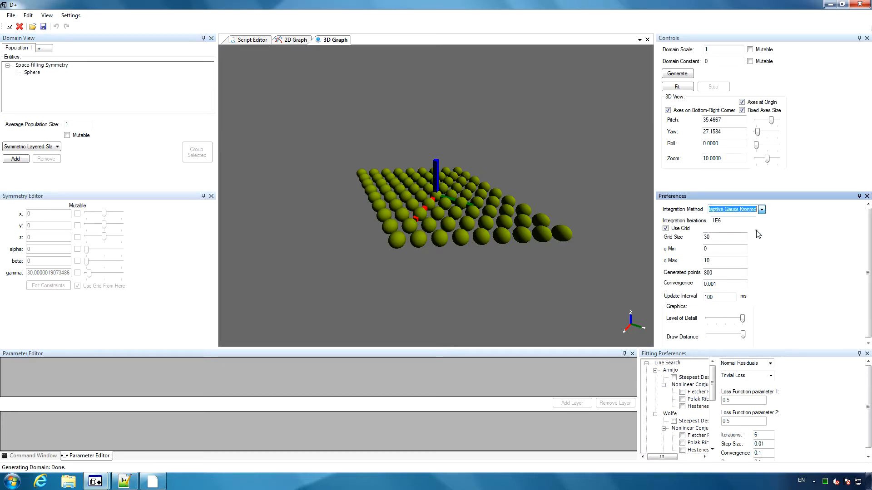
double_click(723, 237)
type("100")
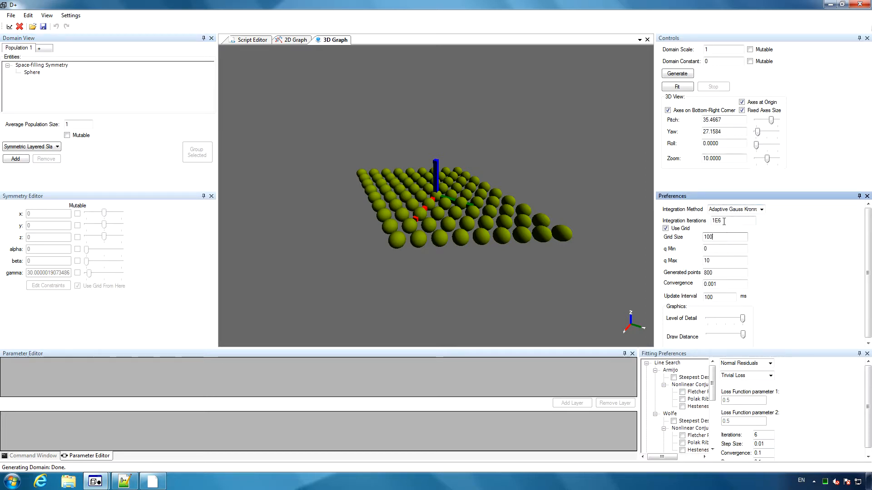
double_click(727, 221)
type("12")
left_click(722, 237)
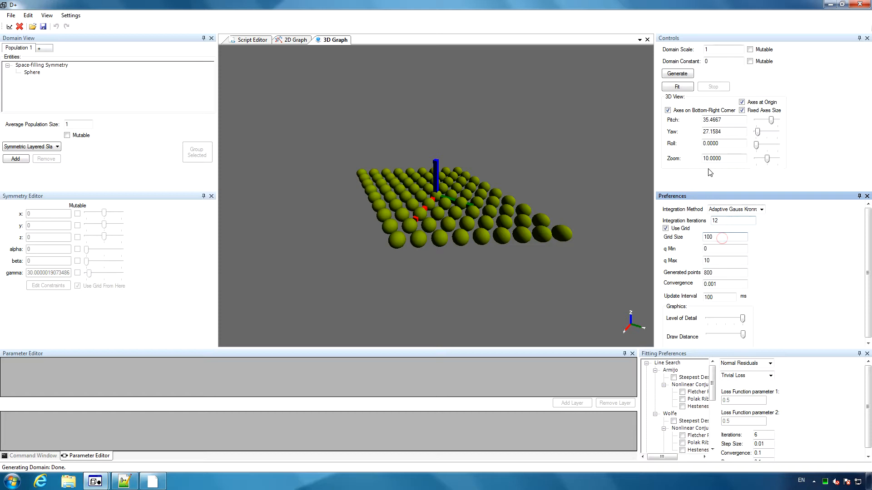
- Generate the scattering curve of the space-filling sphere array in the 2D Graph
left_click(296, 40)
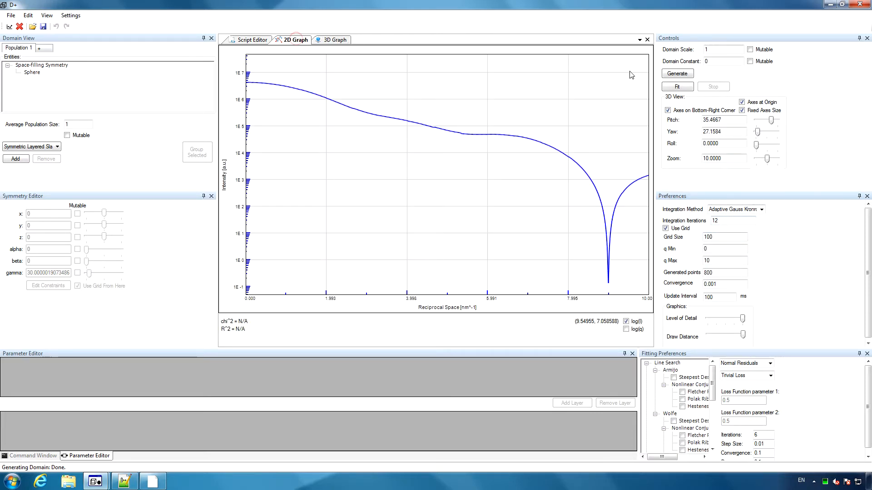
left_click(676, 74)
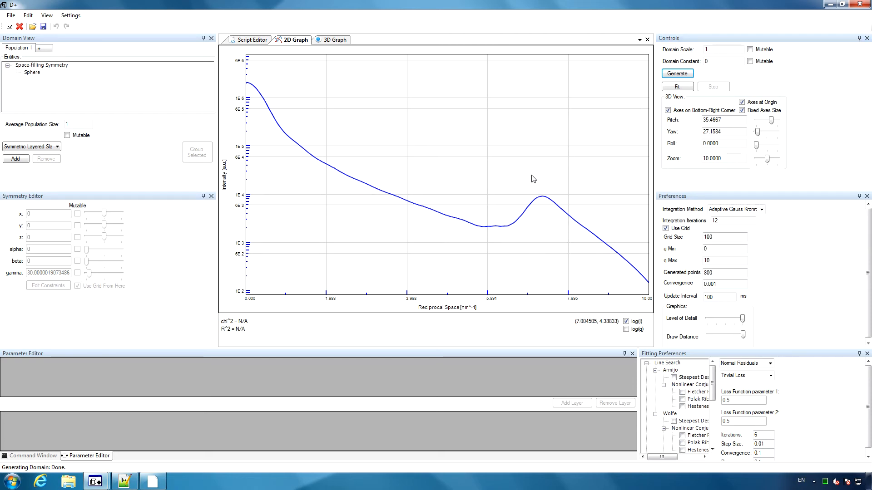
- Set the repetitions of Vector 1 and Vector 2 of the Space-filling Symmetry to 90 each
left_click(335, 40)
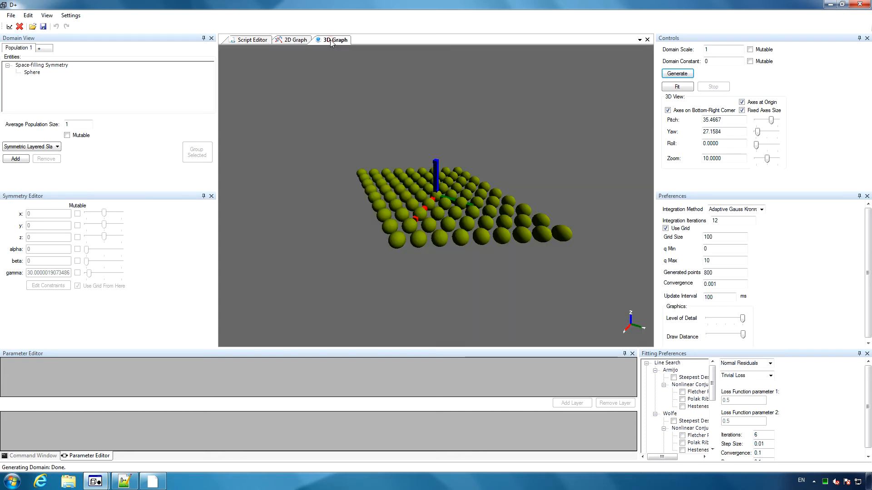
left_click_drag(394, 175, 380, 235)
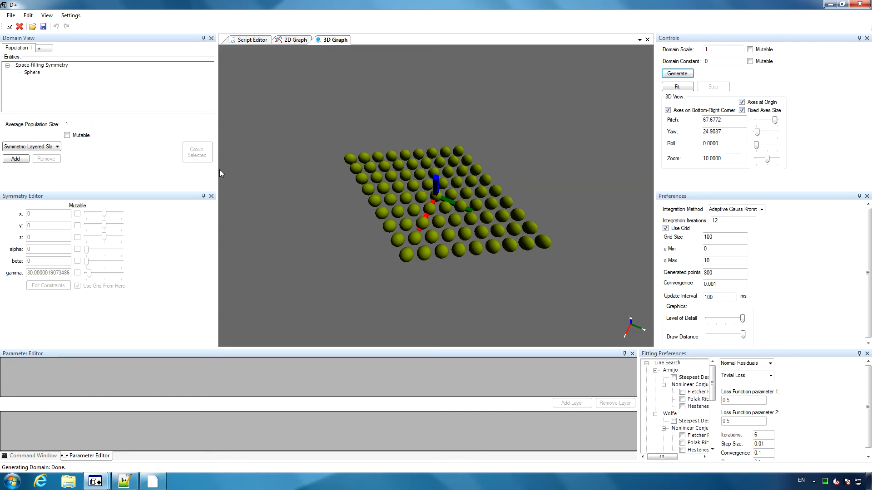
left_click(56, 65)
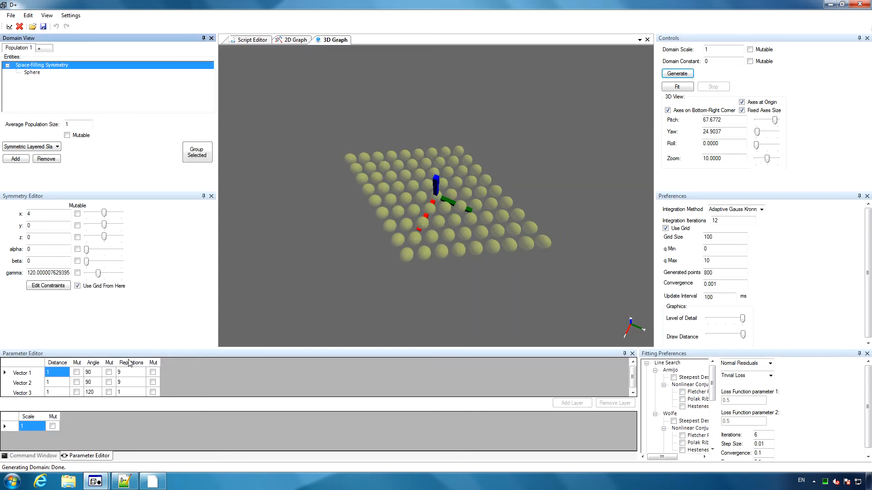
left_click(131, 373)
type("90")
left_click(133, 383)
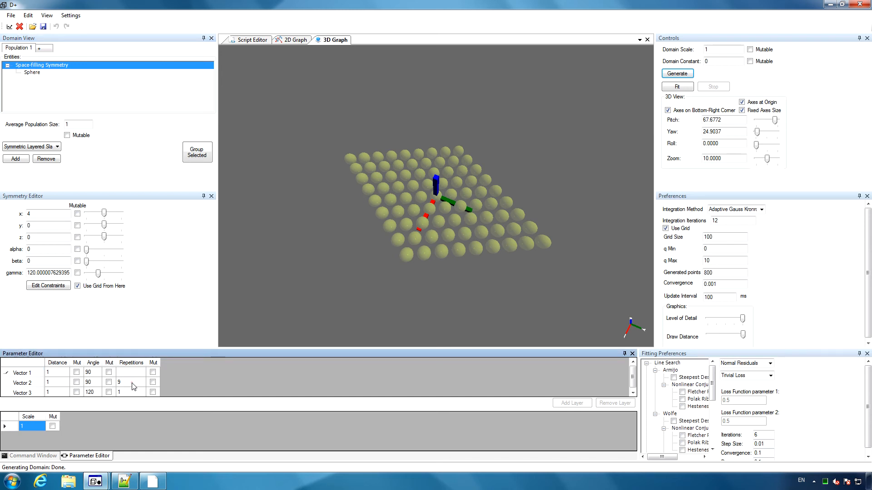
type("0")
key("Return")
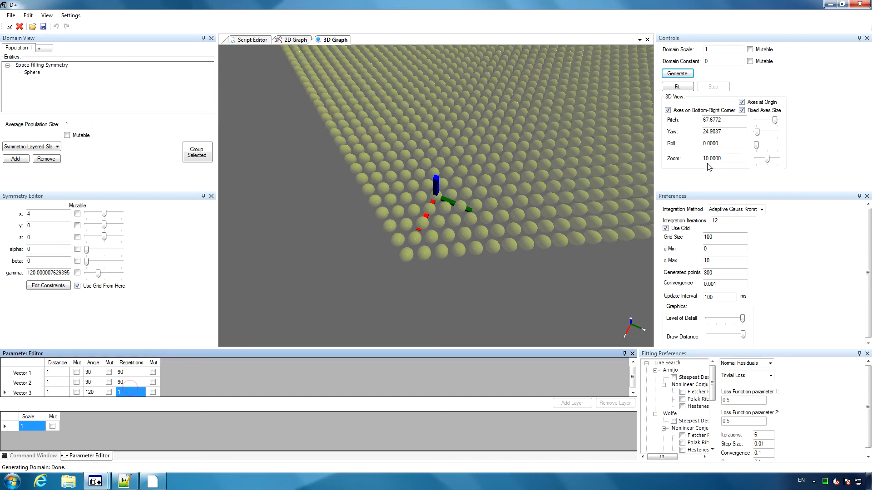
- Set the 3D view zoom to 100 and shift the Space-filling Symmetry's x position to 45
left_click(710, 159)
type("0")
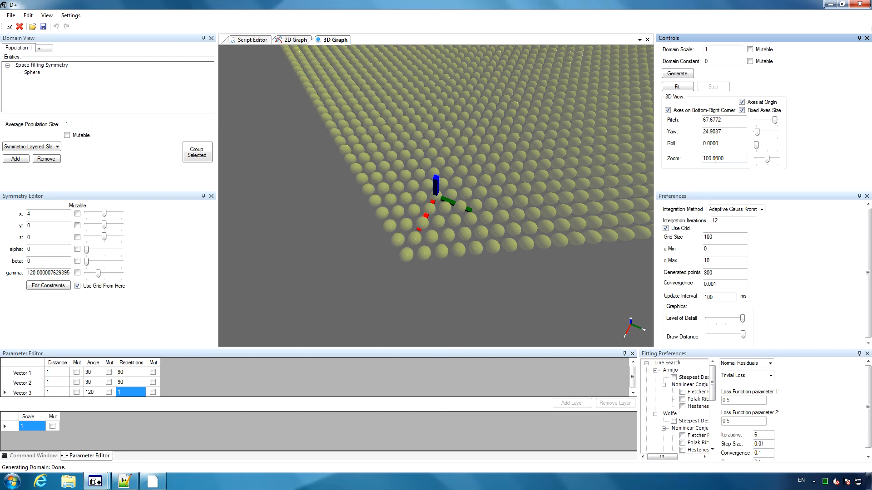
key("Return")
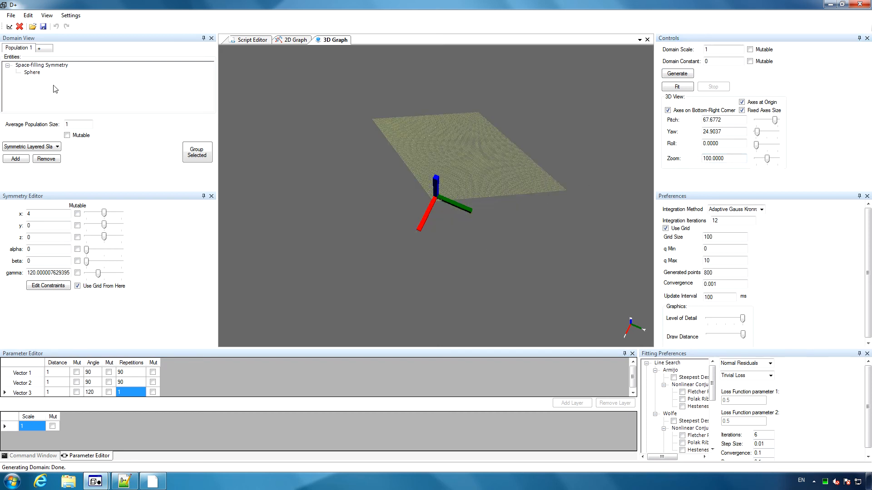
left_click(43, 214)
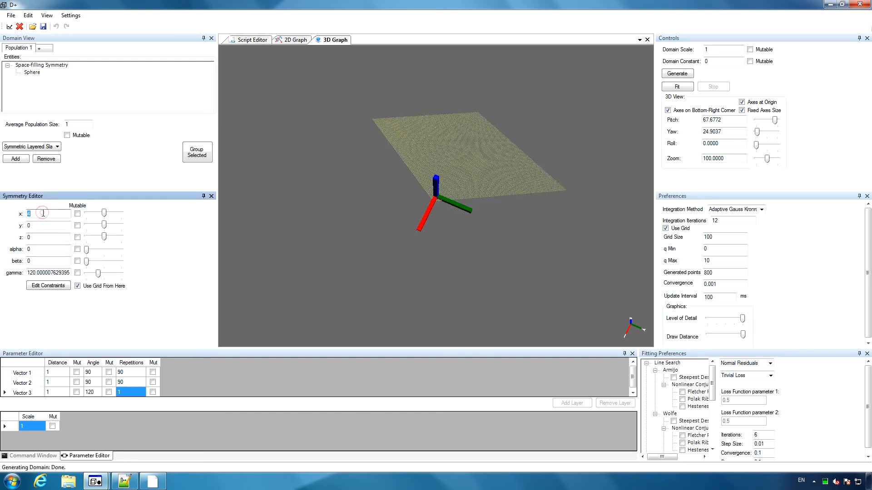
key("Return")
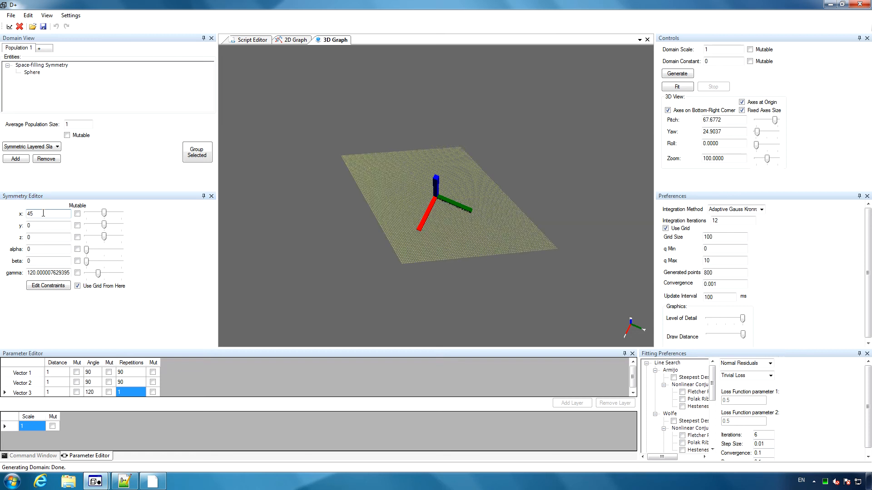
left_click_drag(490, 276, 459, 286)
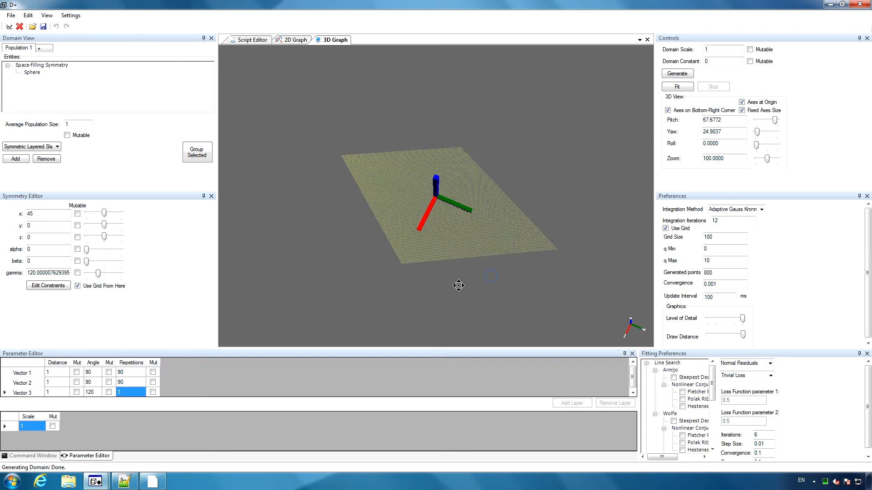